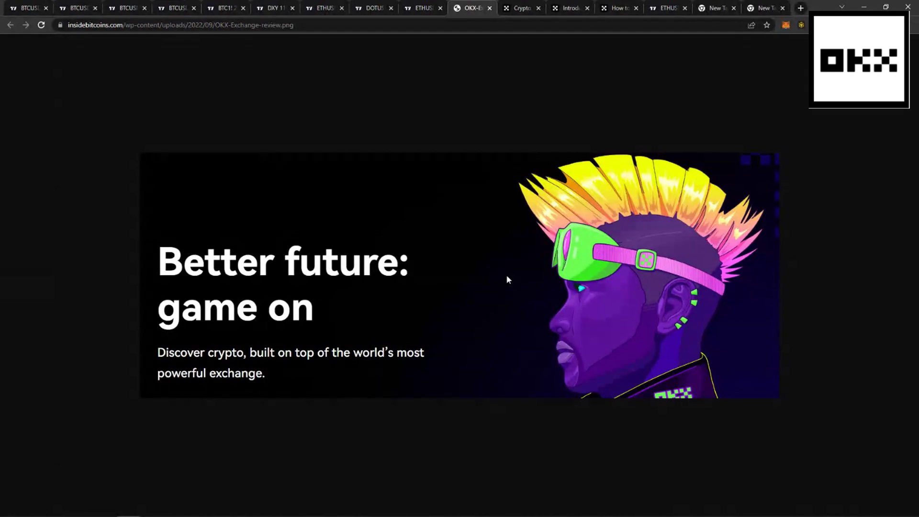
Go from the OKX Convert page to Trading bot and open the trading bot how-to academy article
{"action": "left_click", "coordinate": [519, 9]}
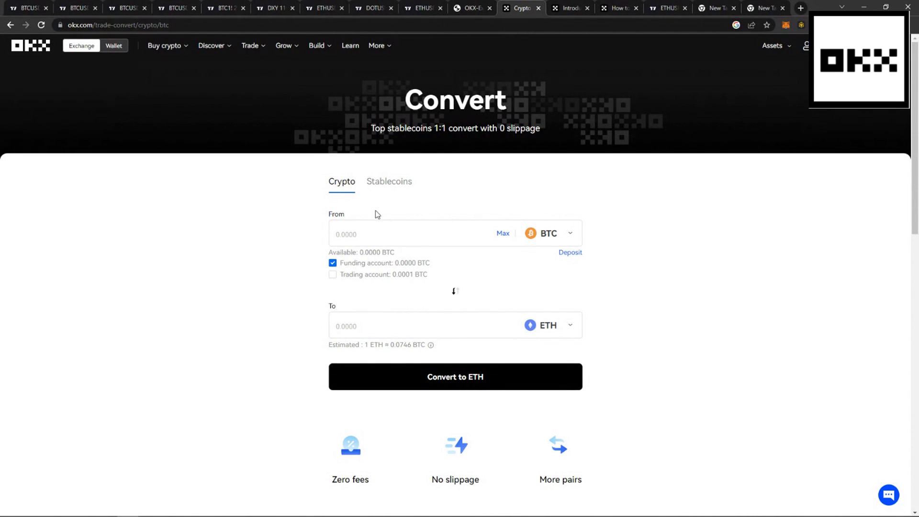
{"action": "mouse_move", "coordinate": [256, 50]}
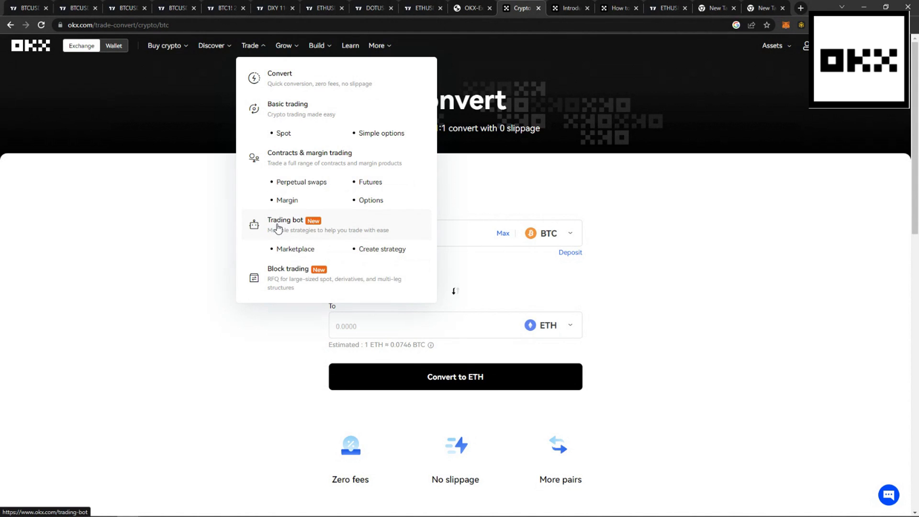
{"action": "left_click", "coordinate": [278, 227]}
{"action": "left_click", "coordinate": [570, 9]}
{"action": "left_click", "coordinate": [618, 10]}
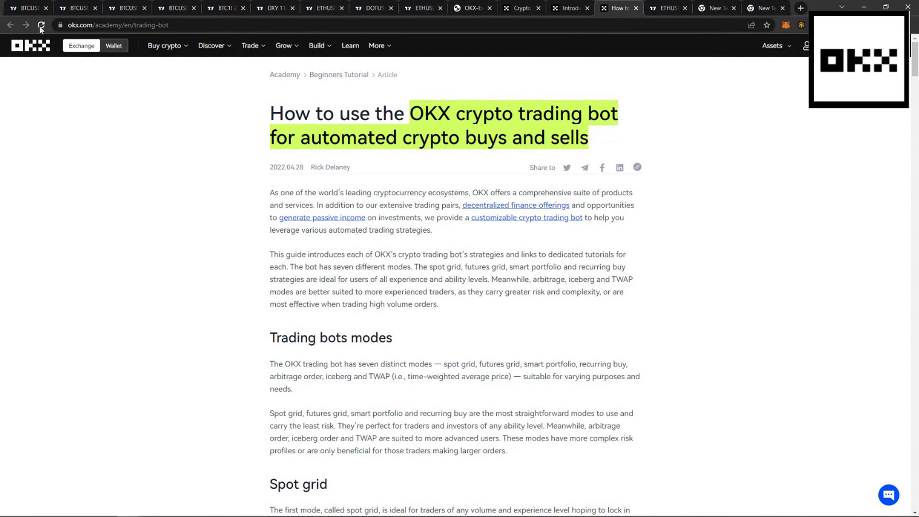
Switch to the BTCUSD chart and zoom the time axis to the 2012–2016 halving cycle
{"action": "key", "text": "ctrl+1"}
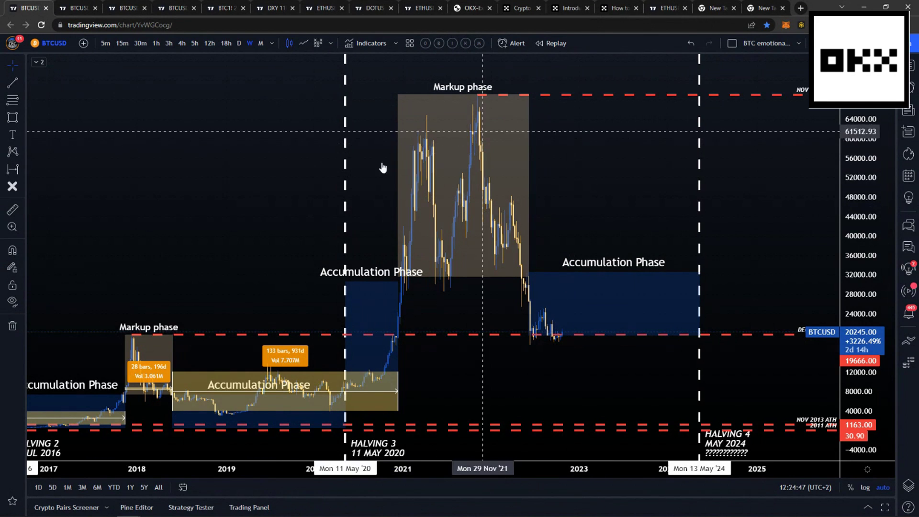
{"action": "scroll", "coordinate": [487, 220], "scroll_direction": "down", "scroll_amount": 5}
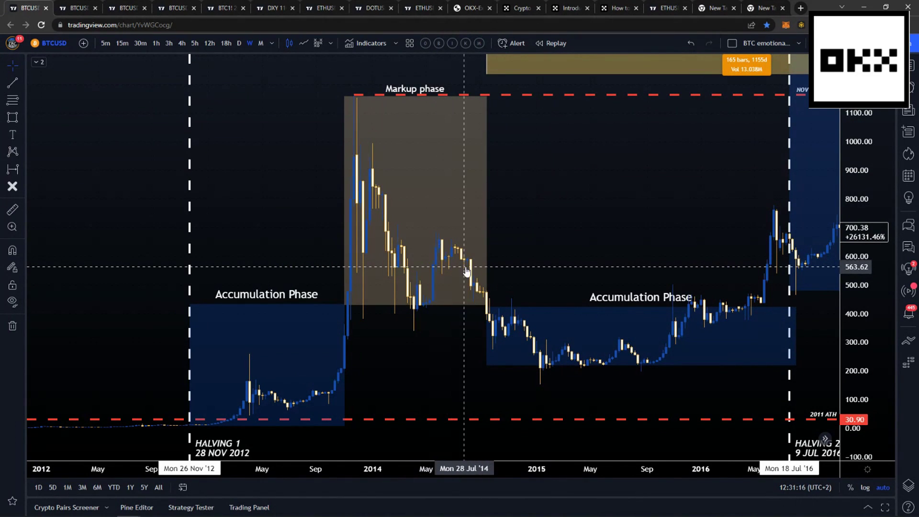
{"action": "scroll", "coordinate": [605, 220], "scroll_direction": "up", "scroll_amount": 2}
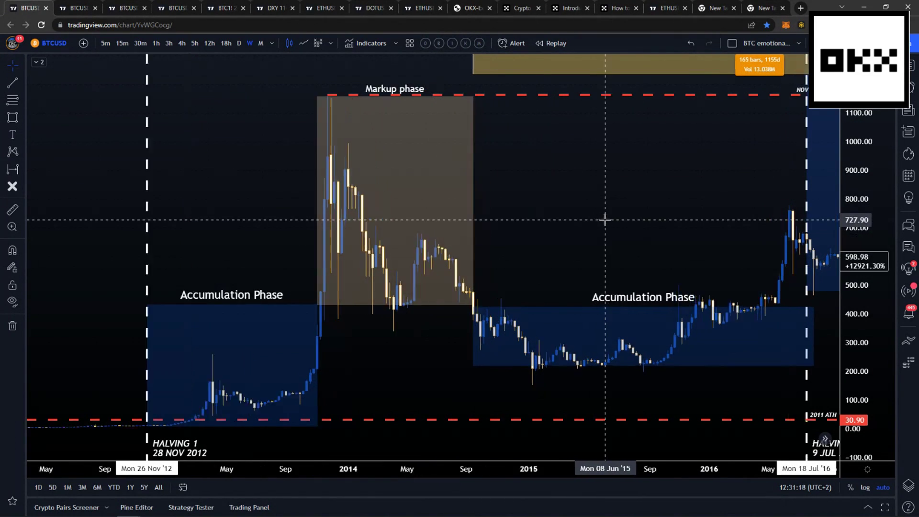
{"action": "scroll", "coordinate": [579, 222], "scroll_direction": "up", "scroll_amount": 2}
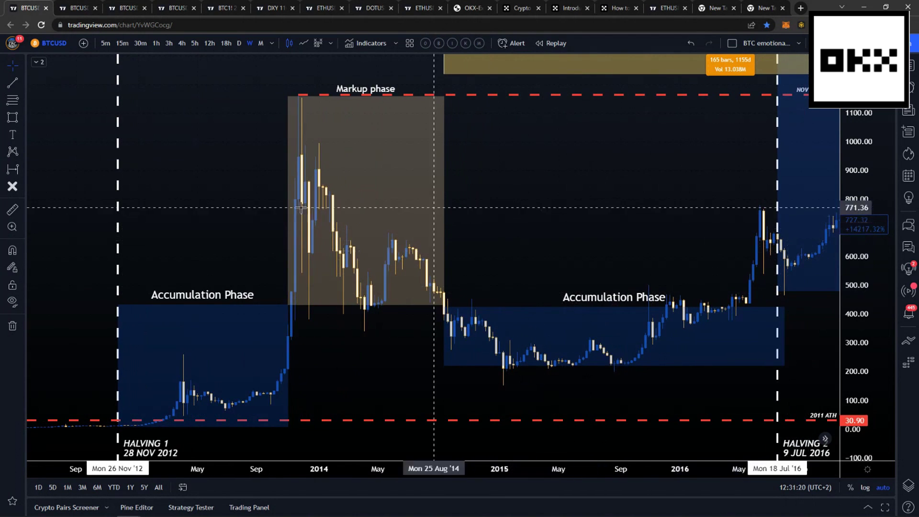
{"action": "left_click", "coordinate": [119, 283]}
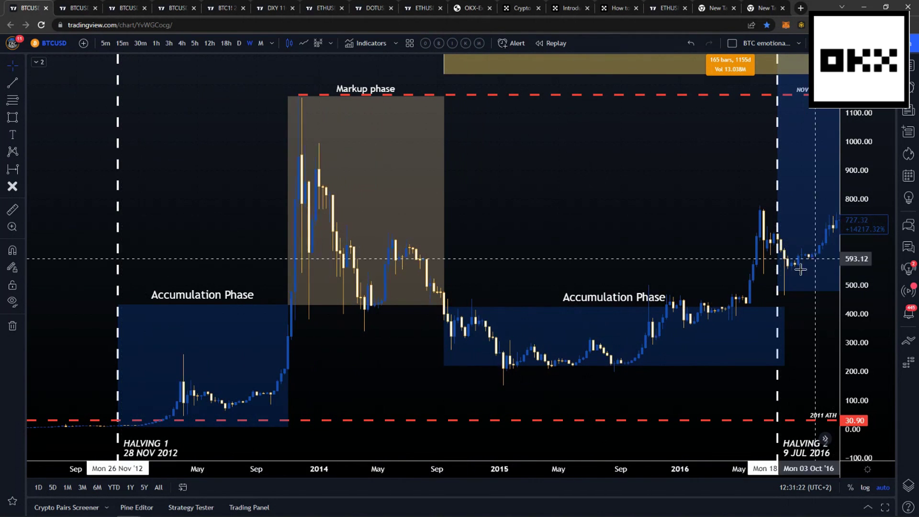
{"action": "left_click", "coordinate": [776, 281]}
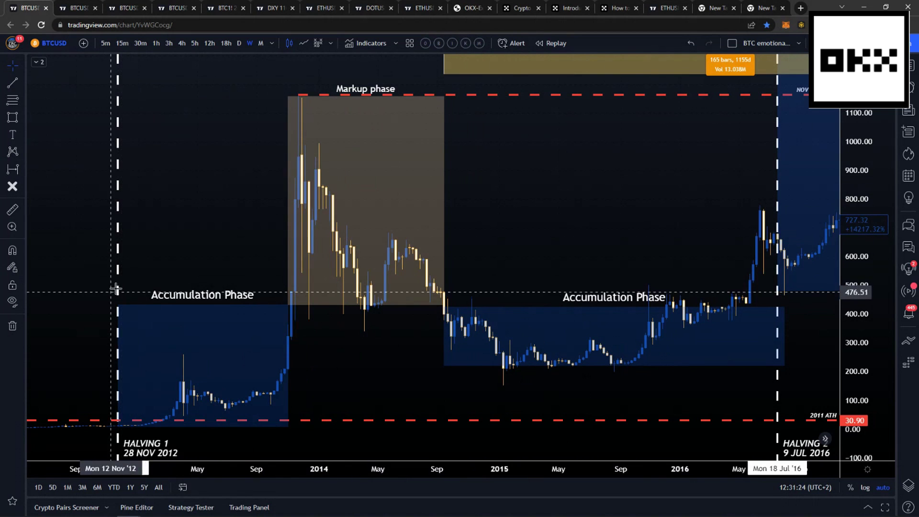
Select and inspect the Markup phase rectangle between Halving 1 and Halving 2
{"action": "left_click", "coordinate": [295, 97]}
{"action": "left_click", "coordinate": [254, 245]}
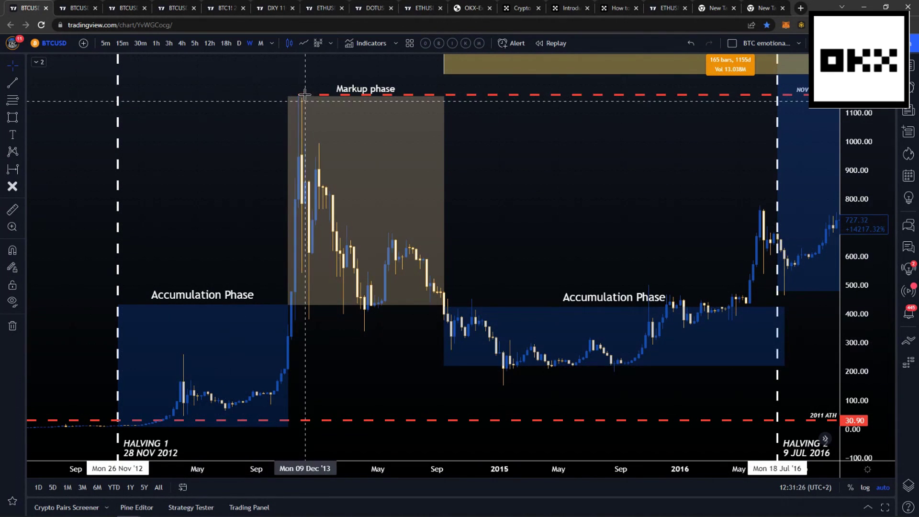
{"action": "left_click", "coordinate": [136, 427]}
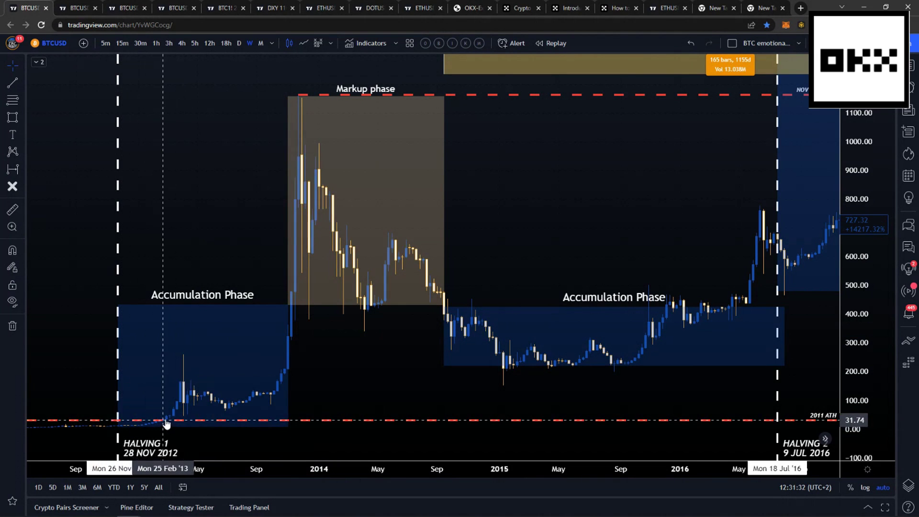
{"action": "left_click", "coordinate": [191, 402]}
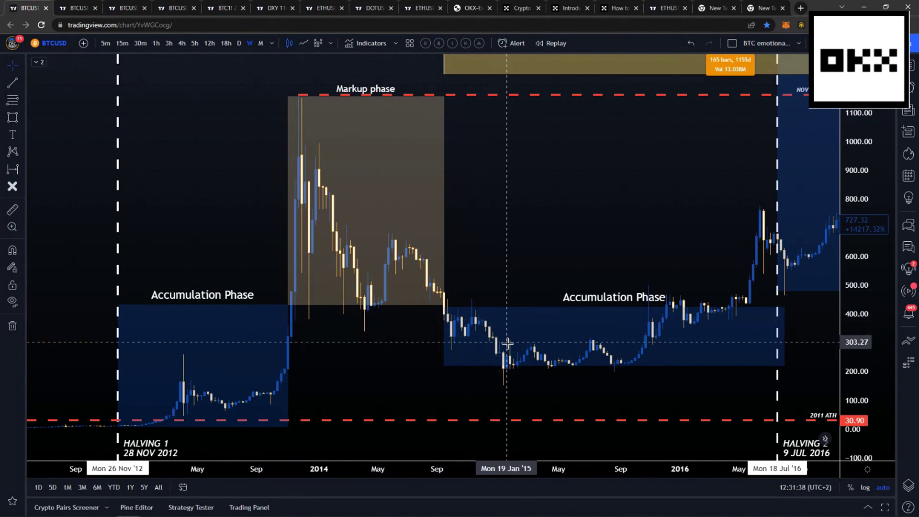
{"action": "left_click", "coordinate": [511, 364]}
{"action": "left_click", "coordinate": [543, 361]}
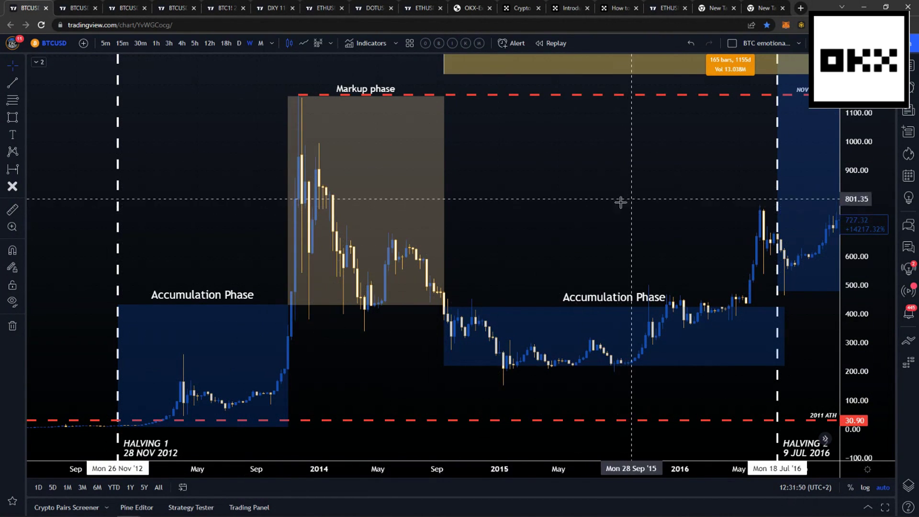
Pan through 2014–2021 and select the lower accumulation and yellow Accumulation Phase rectangles
{"action": "left_click_drag", "start_coordinate": [583, 210], "coordinate": [158, 254]}
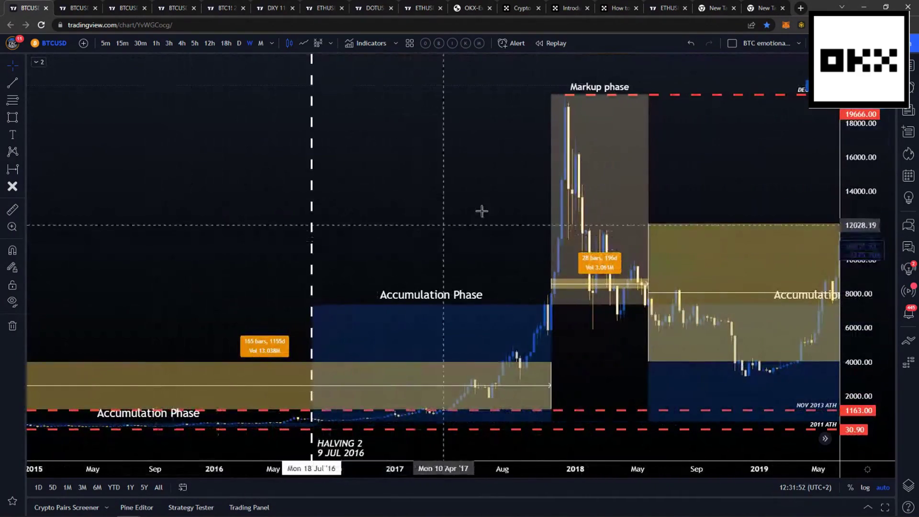
{"action": "left_click_drag", "start_coordinate": [485, 206], "coordinate": [281, 222]}
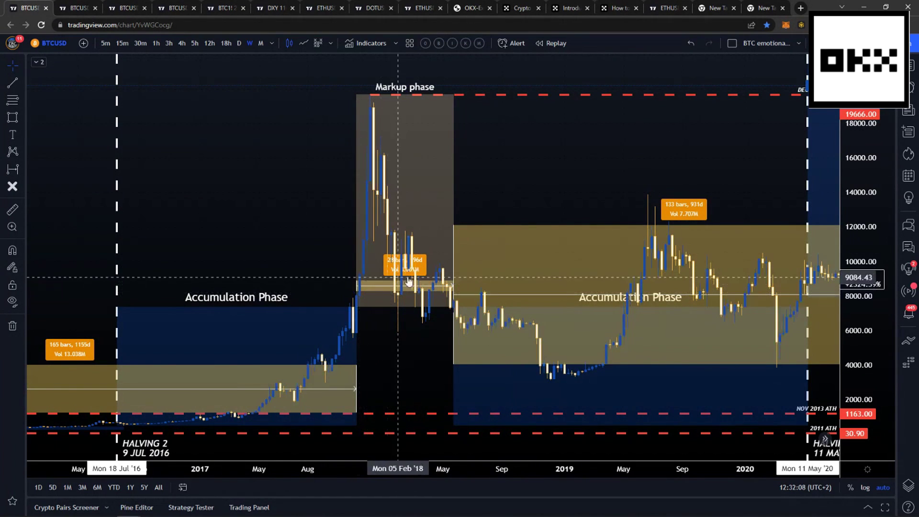
{"action": "left_click", "coordinate": [464, 311]}
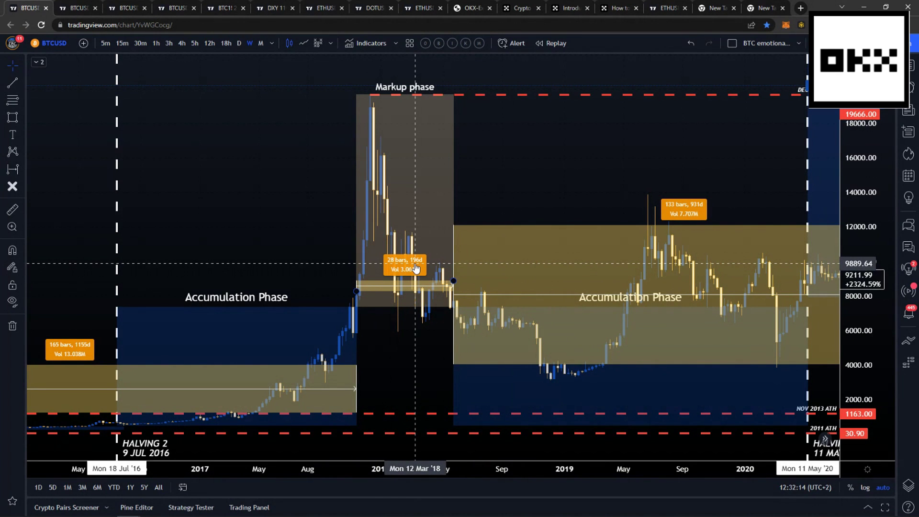
{"action": "left_click_drag", "start_coordinate": [580, 174], "coordinate": [443, 253]}
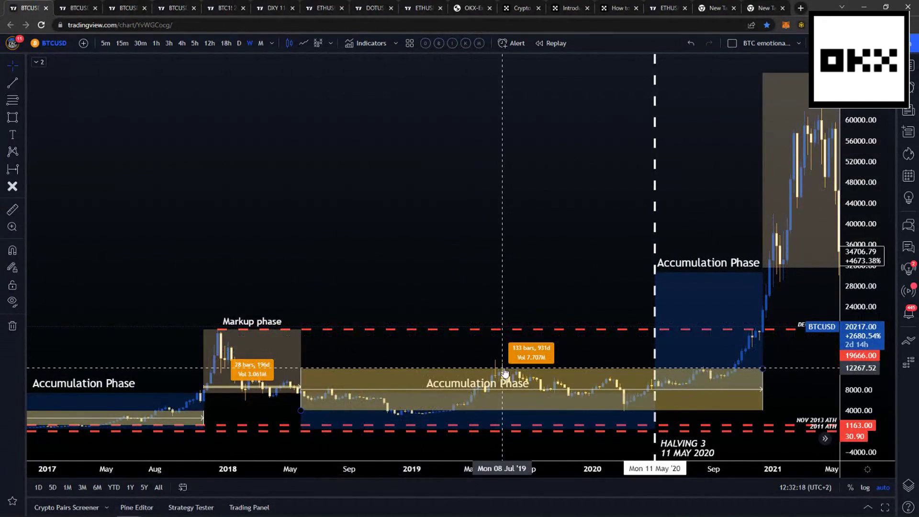
{"action": "left_click", "coordinate": [448, 409]}
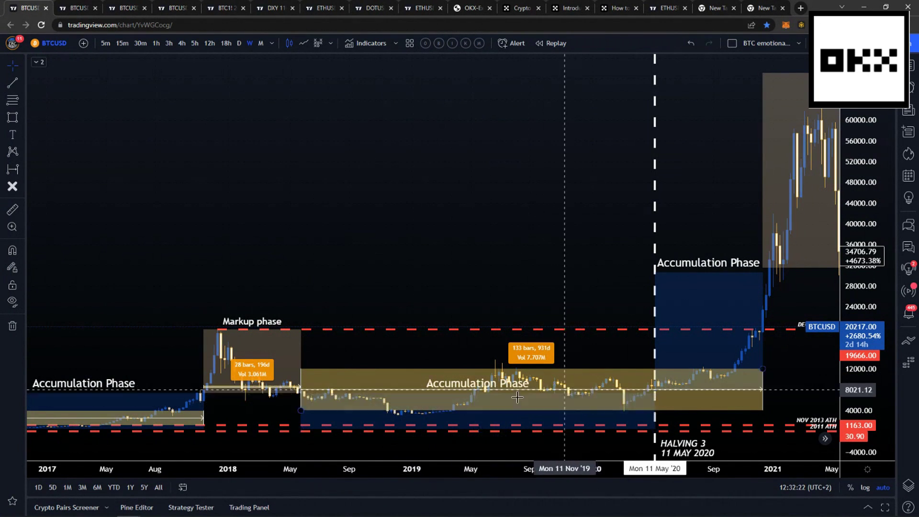
Compress the price scale, pan to 2020–2024, then return to the recurring buy bot article
{"action": "mouse_move", "coordinate": [529, 239]}
{"action": "left_mouse_down"}
{"action": "mouse_move", "coordinate": [340, 262]}
{"action": "mouse_move", "coordinate": [251, 288]}
{"action": "mouse_move", "coordinate": [530, 249]}
{"action": "left_mouse_up"}
{"action": "scroll", "coordinate": [287, 285], "scroll_direction": "down", "scroll_amount": 5}
{"action": "left_click_drag", "start_coordinate": [868, 216], "coordinate": [868, 268]}
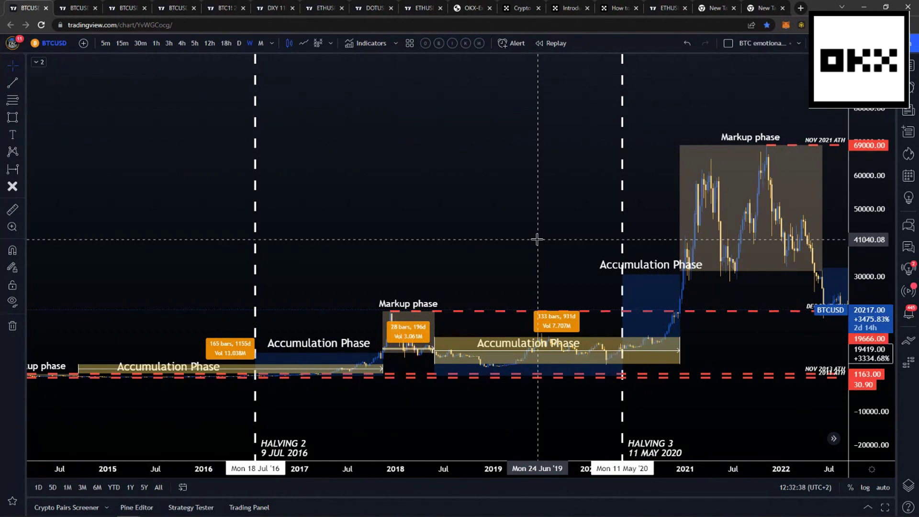
{"action": "left_click_drag", "start_coordinate": [536, 239], "coordinate": [188, 239]}
{"action": "left_click", "coordinate": [570, 8]}
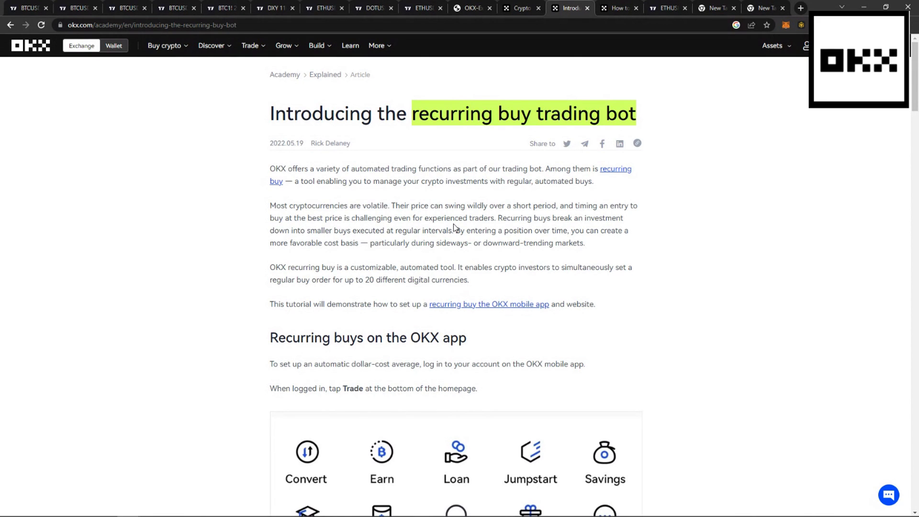
Return to OKX and open the BTC/USDT spot trading page from the Trade menu
{"action": "key", "text": "ctrl+shift+Tab"}
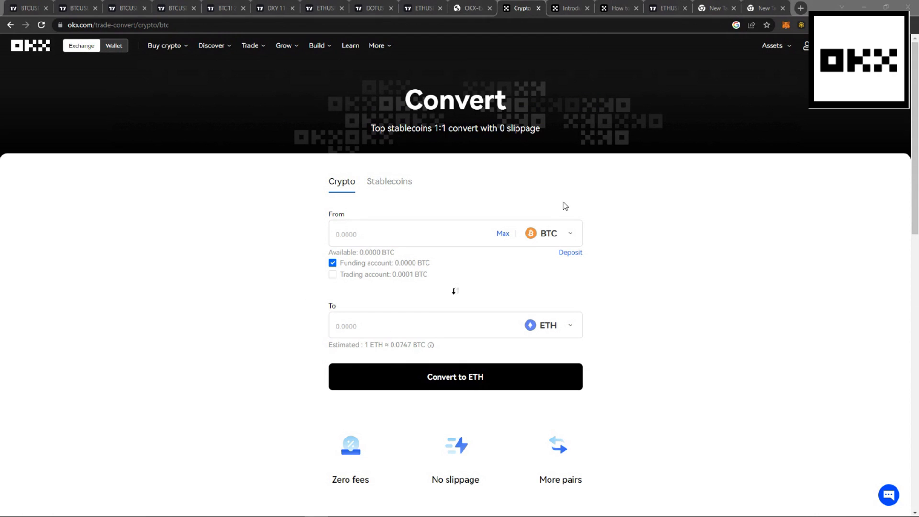
{"action": "mouse_move", "coordinate": [263, 48]}
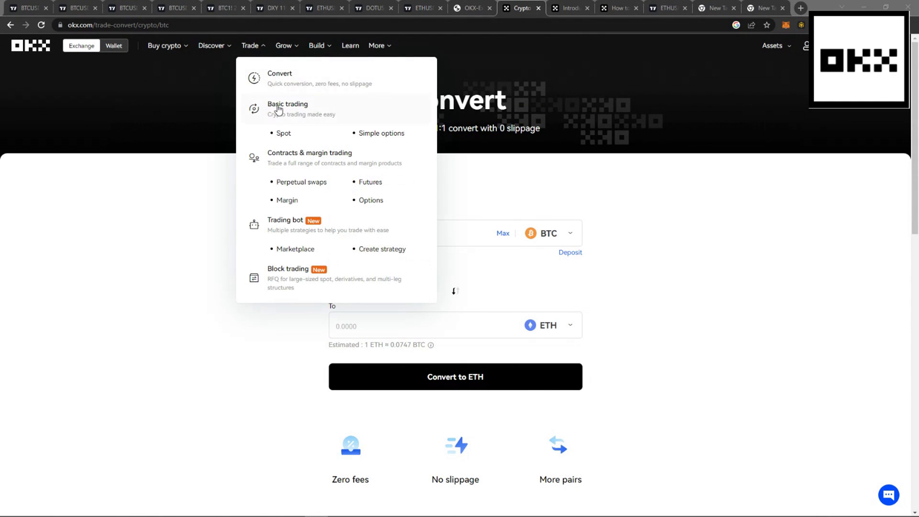
{"action": "left_click", "coordinate": [279, 109]}
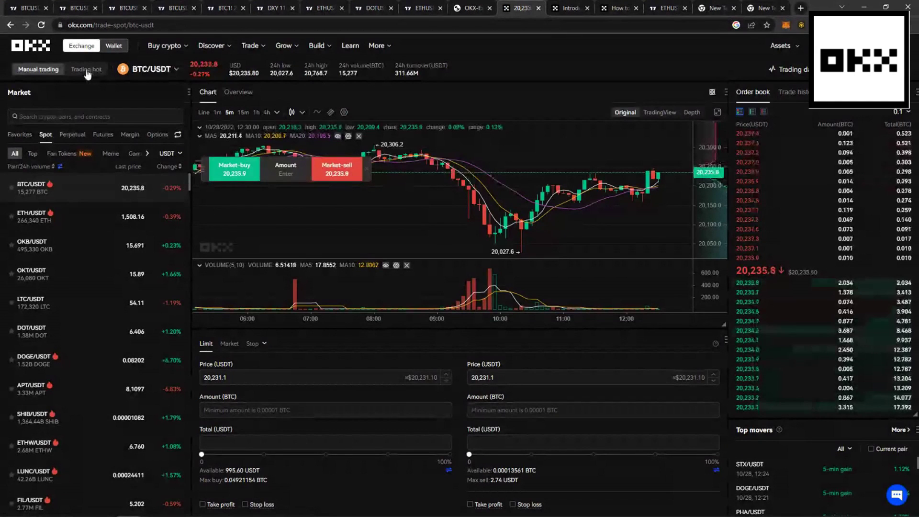
Start a recurring buy from Trading bots with frequency set to Weekly on Monday
{"action": "left_click", "coordinate": [87, 71]}
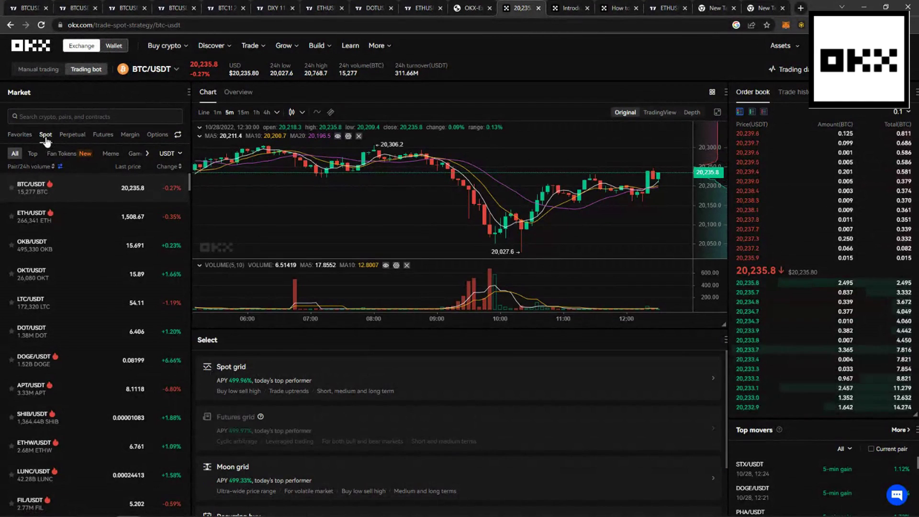
{"action": "scroll", "coordinate": [277, 347], "scroll_direction": "down", "scroll_amount": 4}
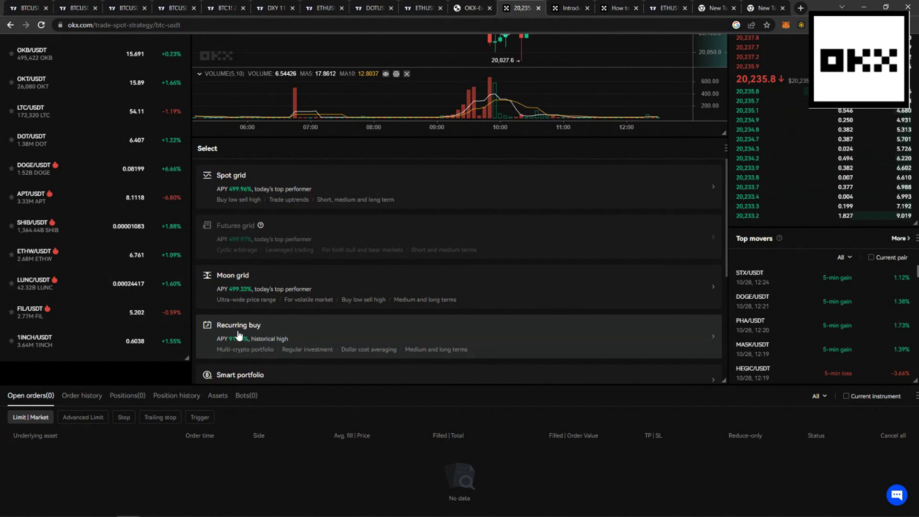
{"action": "left_click", "coordinate": [239, 335]}
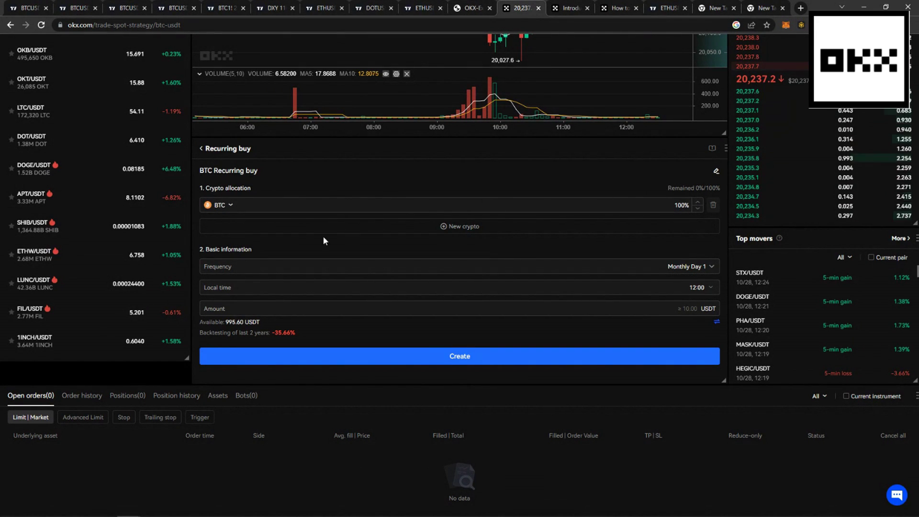
{"action": "left_click", "coordinate": [236, 266]}
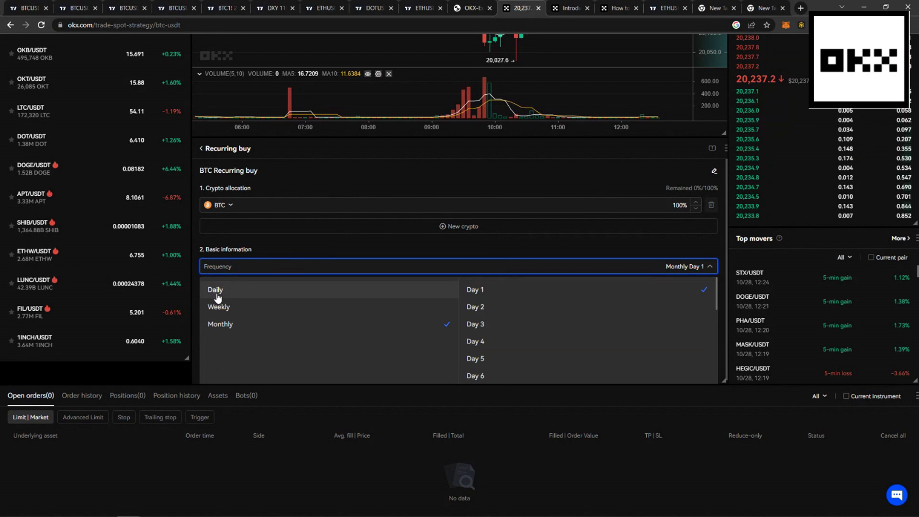
{"action": "left_click", "coordinate": [218, 311]}
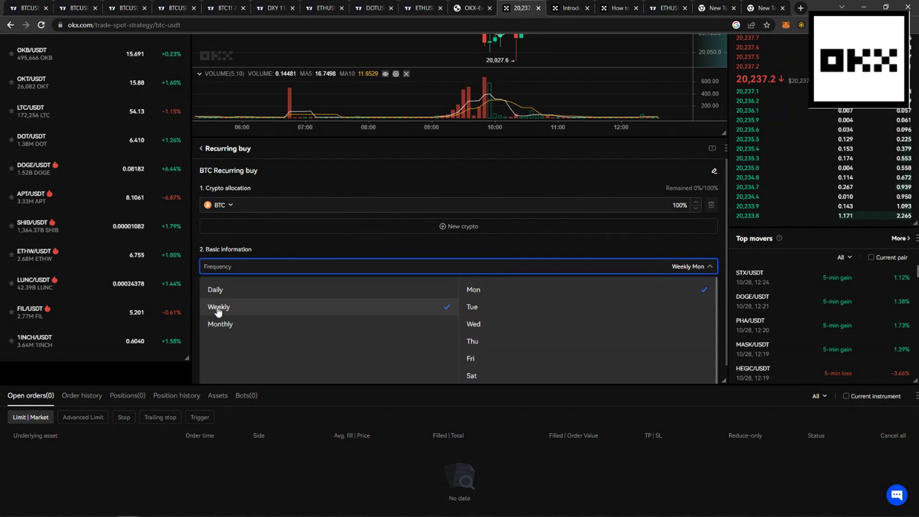
{"action": "left_click", "coordinate": [477, 292]}
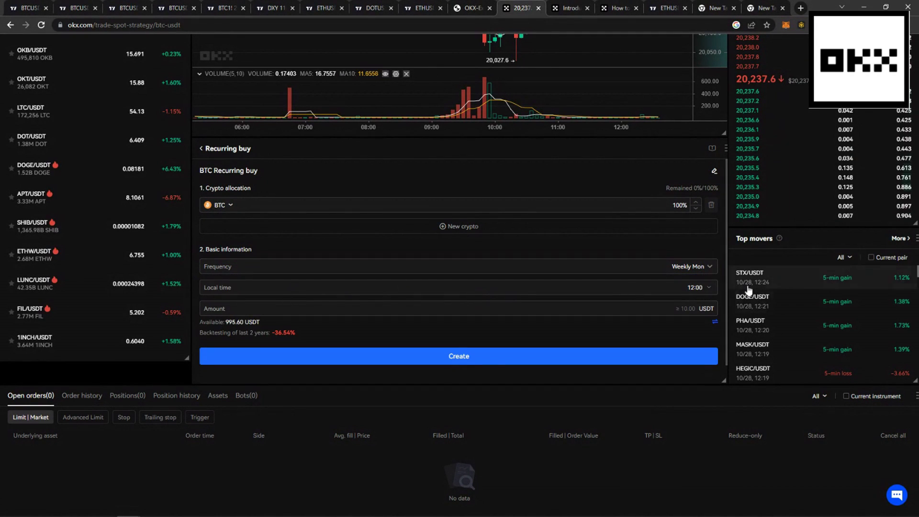
Set the buy time to 07:00 and the amount to 100 USDT
{"action": "left_click", "coordinate": [711, 289]}
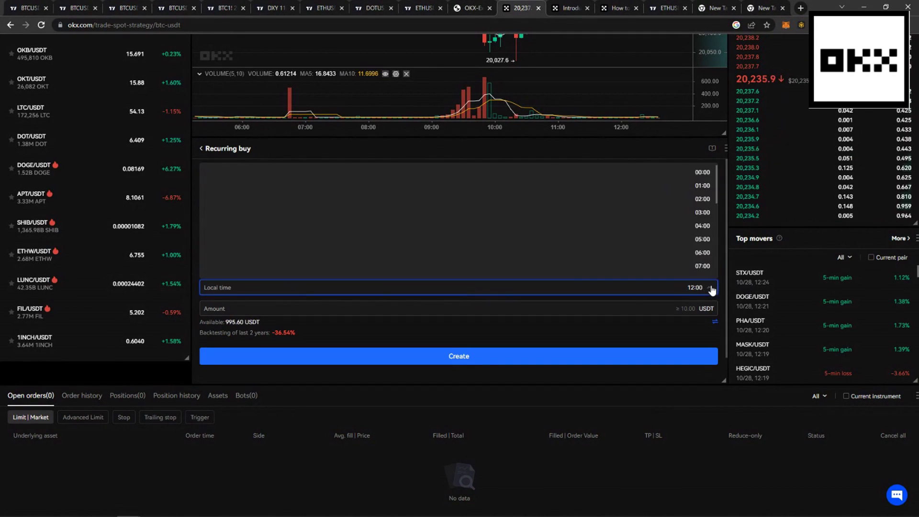
{"action": "scroll", "coordinate": [704, 238], "scroll_direction": "down", "scroll_amount": 2}
{"action": "left_click", "coordinate": [704, 218]}
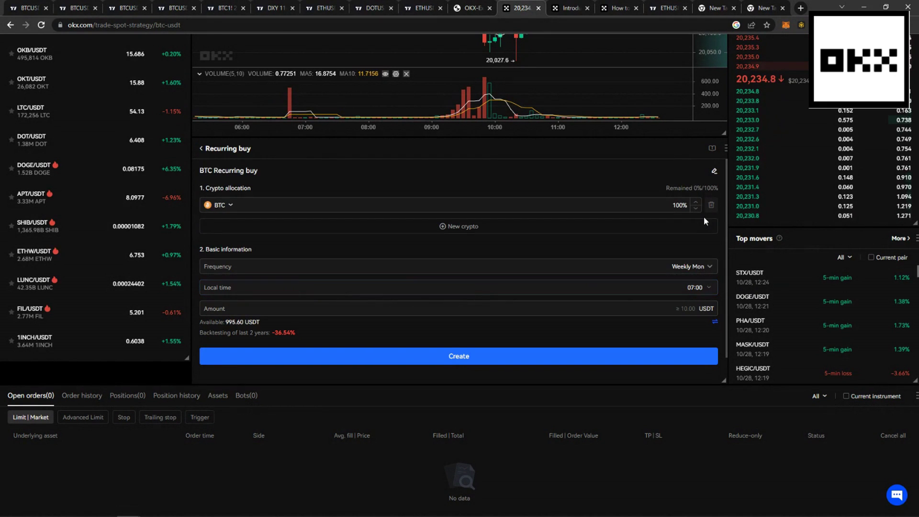
{"action": "left_click", "coordinate": [401, 310]}
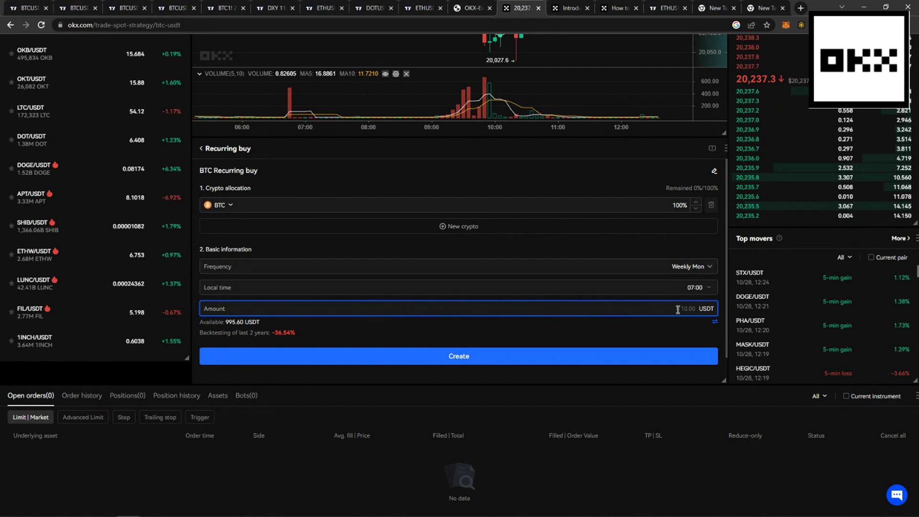
{"action": "type", "text": "100"}
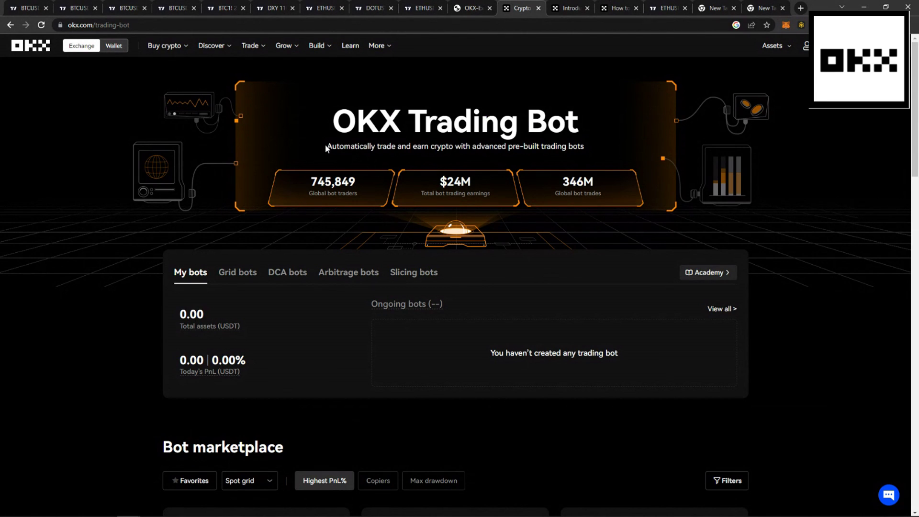
Scroll to the Bot marketplace and open copy details for the +371.05% ROAD/USDT spot grid bot
{"action": "scroll", "coordinate": [255, 186], "scroll_direction": "down", "scroll_amount": 6}
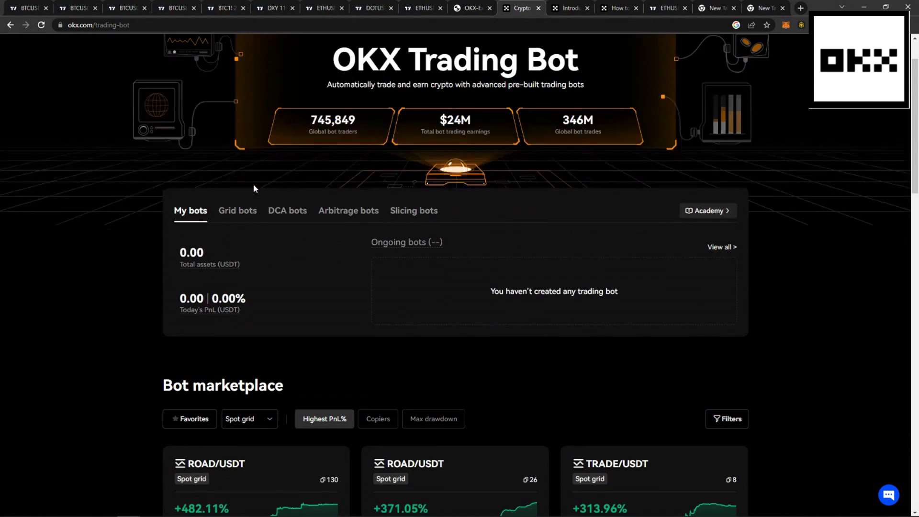
{"action": "scroll", "coordinate": [254, 186], "scroll_direction": "down", "scroll_amount": 12}
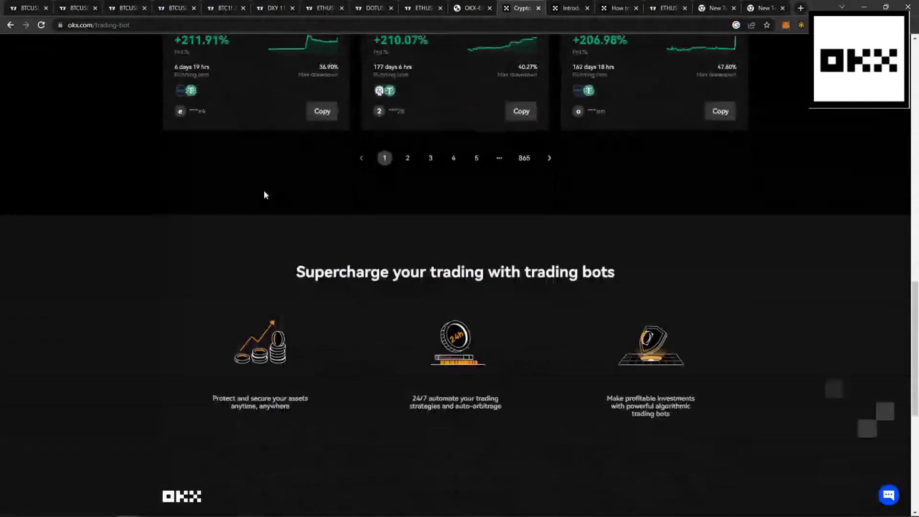
{"action": "scroll", "coordinate": [532, 211], "scroll_direction": "up", "scroll_amount": 18}
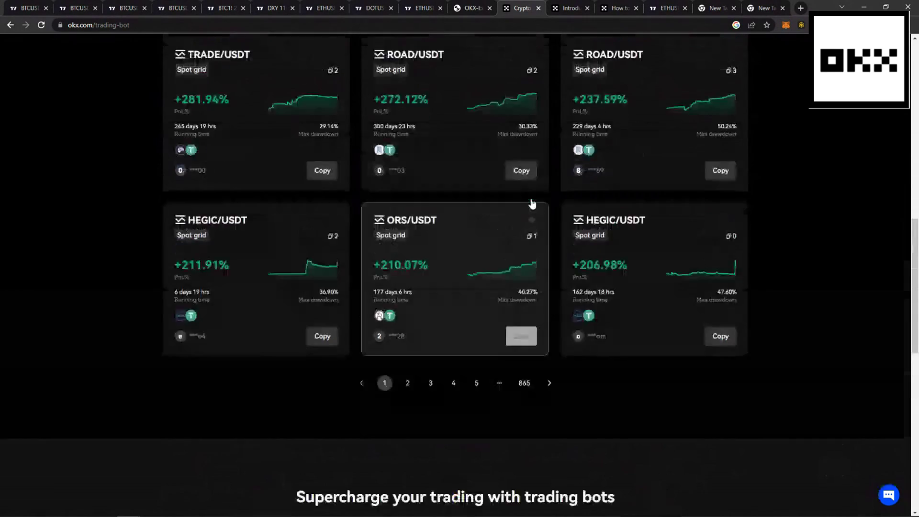
{"action": "scroll", "coordinate": [446, 254], "scroll_direction": "down", "scroll_amount": 8}
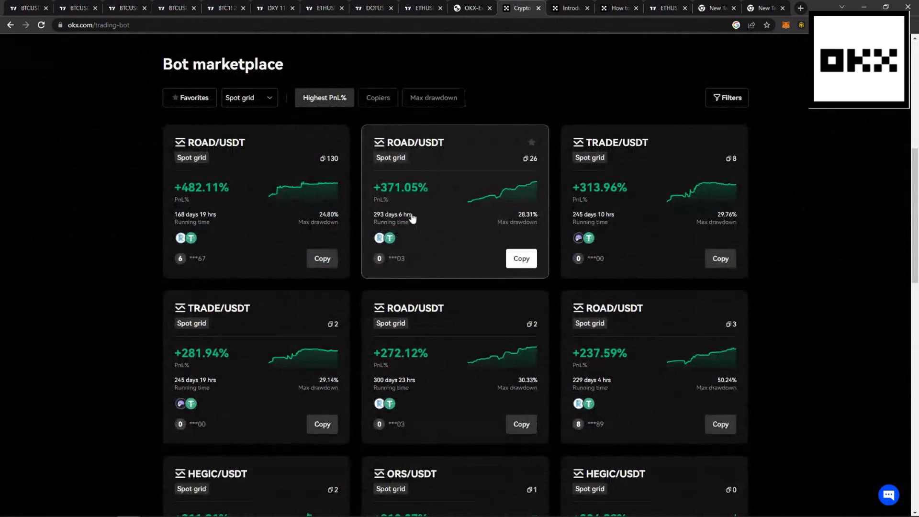
{"action": "left_click", "coordinate": [406, 216]}
{"action": "left_click", "coordinate": [417, 186]}
{"action": "left_click", "coordinate": [522, 259]}
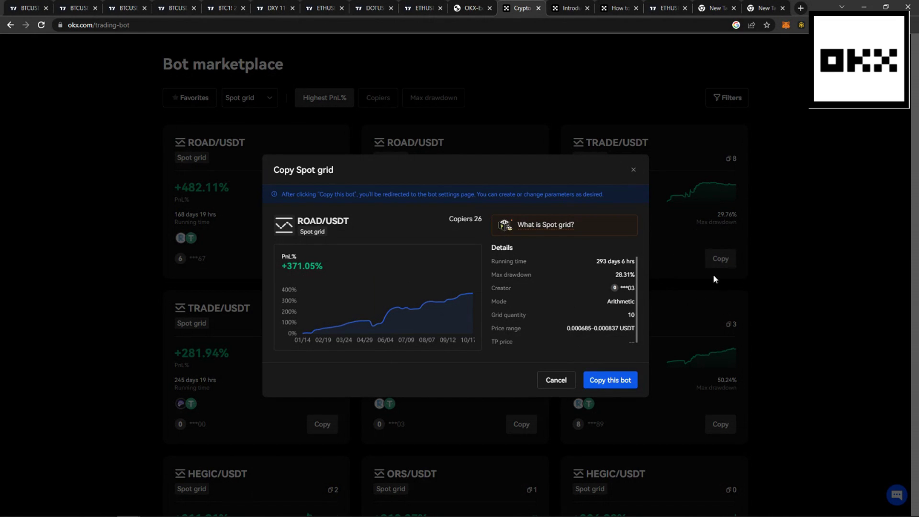
Close the ROAD/USDT copy dialog without copying and switch to the ETHUSDT TradingView charts
{"action": "left_click", "coordinate": [634, 172]}
{"action": "scroll", "coordinate": [566, 326], "scroll_direction": "up", "scroll_amount": 8}
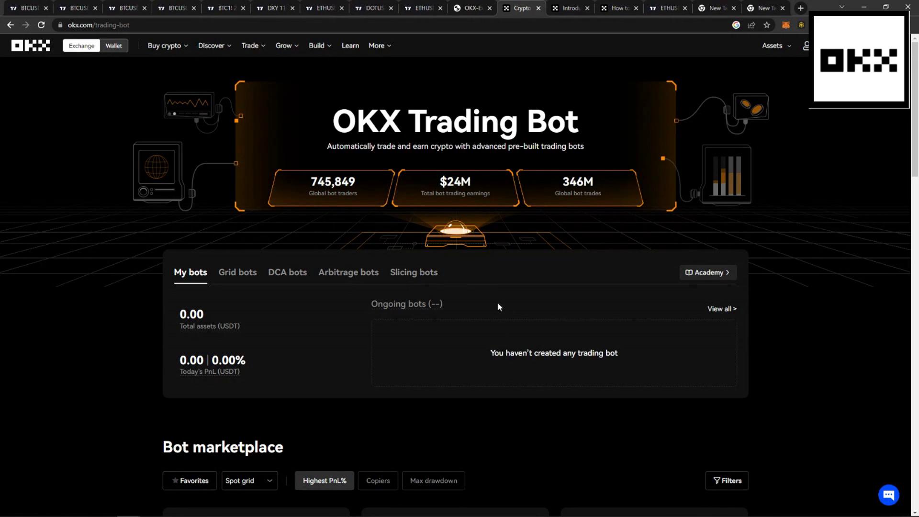
{"action": "left_click", "coordinate": [25, 9]}
Show the Trading Panel's broker list, including OKX, beneath the ETHUSDT charts
{"action": "left_click", "coordinate": [668, 9]}
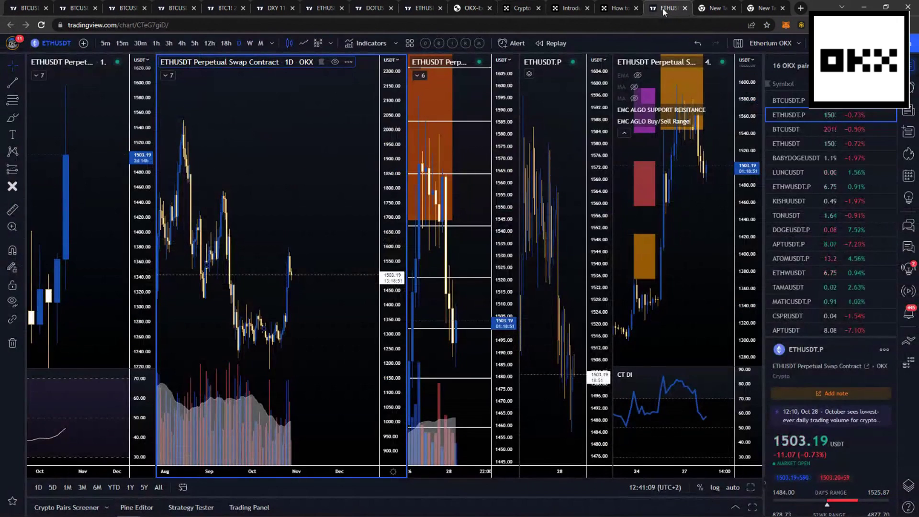
{"action": "left_click", "coordinate": [245, 509]}
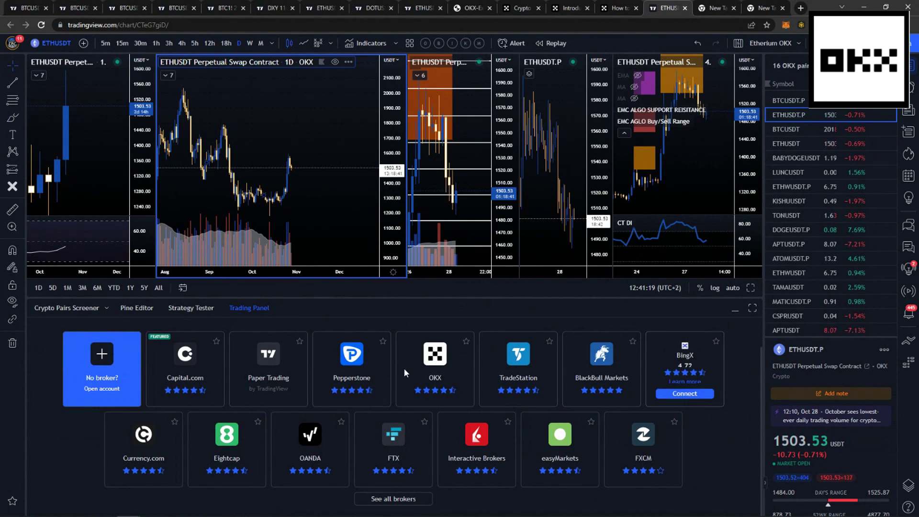
{"action": "mouse_move", "coordinate": [430, 368]}
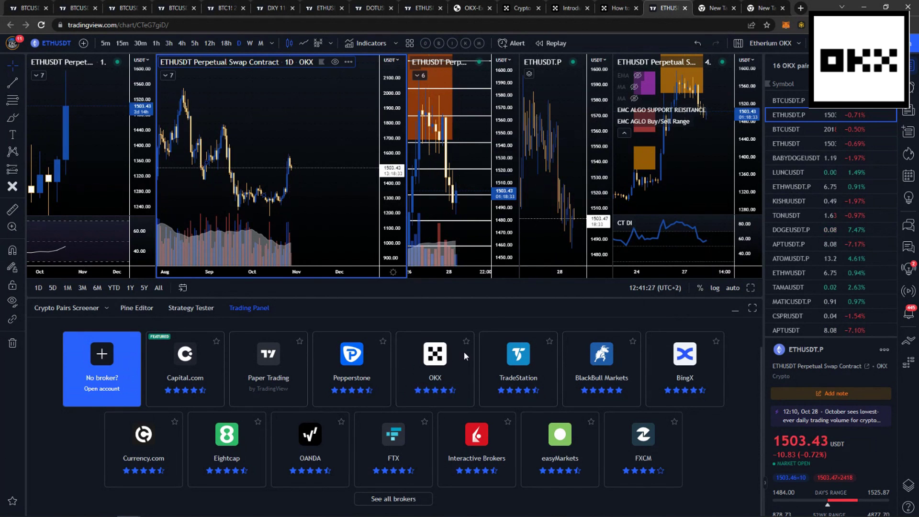
{"action": "left_click", "coordinate": [518, 10]}
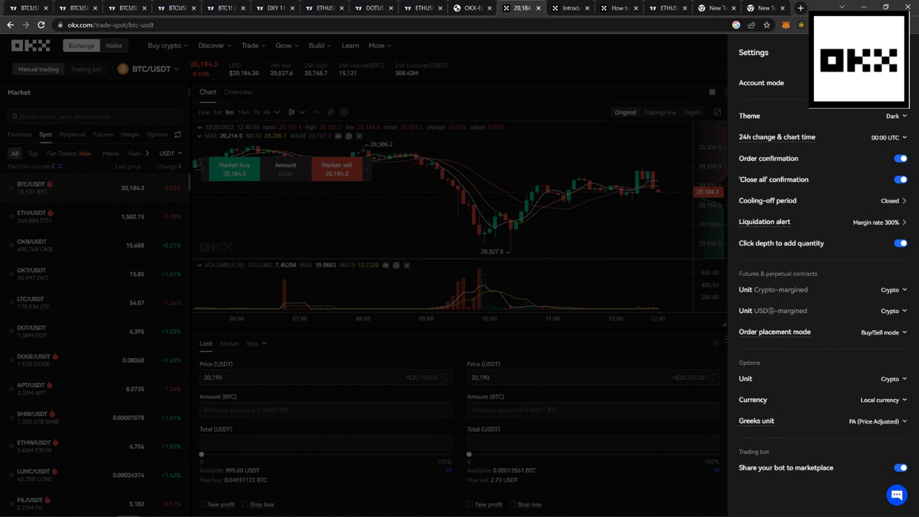
{"action": "left_click", "coordinate": [795, 82]}
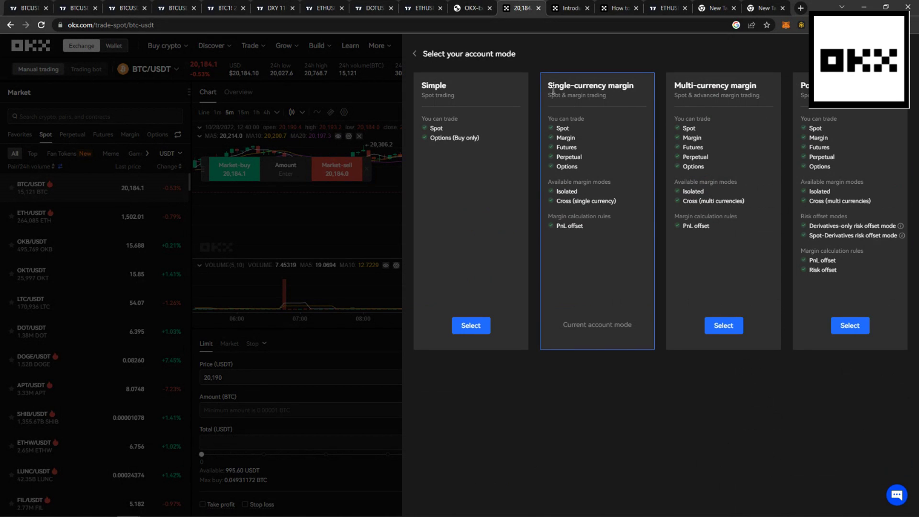
{"action": "left_click", "coordinate": [415, 55]}
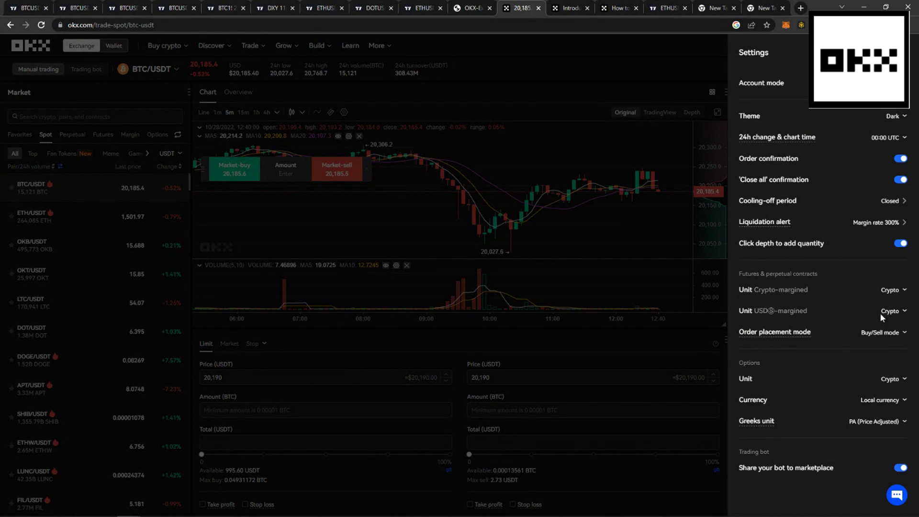
{"action": "mouse_move", "coordinate": [747, 335]}
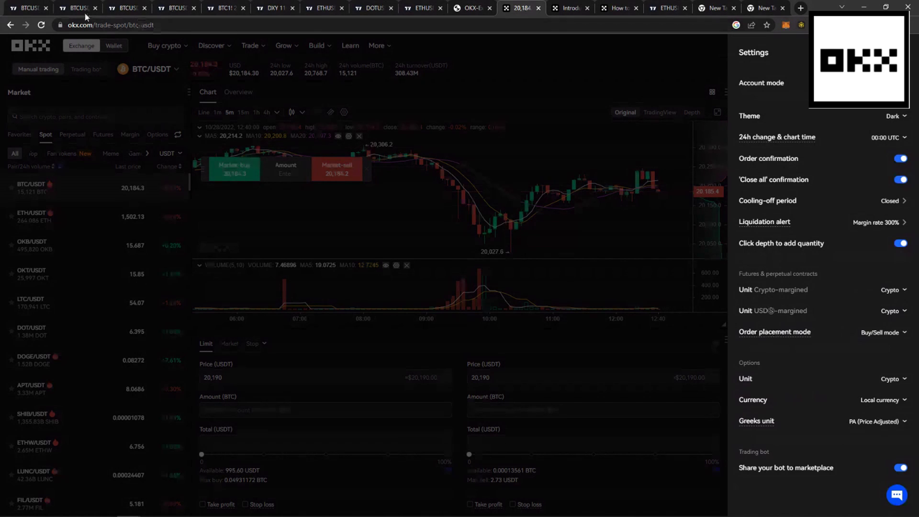
Choose Connect on the OKX broker card in the ETHUSDT chart's Trading Panel
{"action": "left_click", "coordinate": [670, 10]}
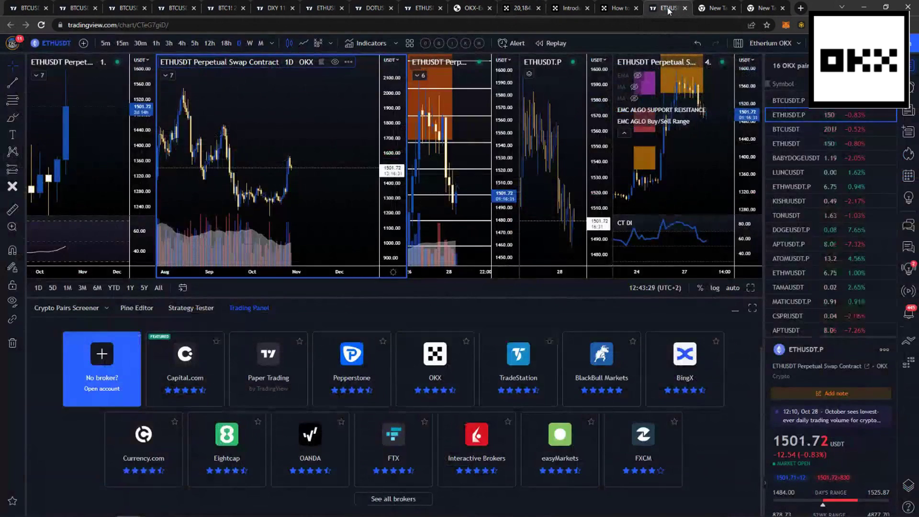
{"action": "mouse_move", "coordinate": [439, 347]}
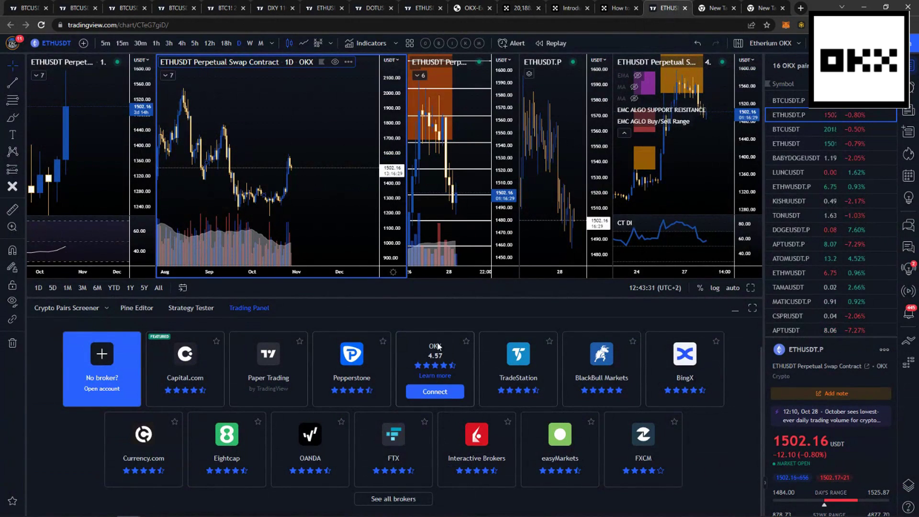
{"action": "left_click", "coordinate": [433, 392]}
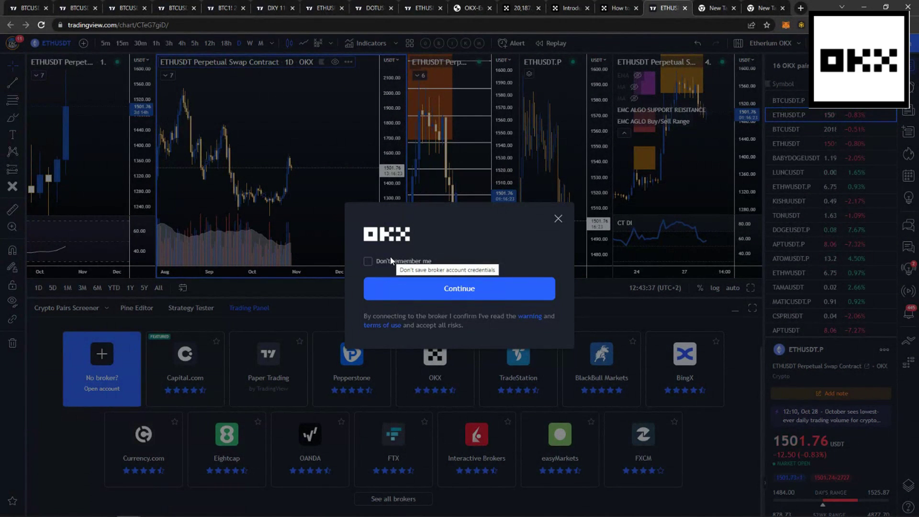
Sign in to OKX with the saved e-mail, pass the slider check, and authorize TradingView
{"action": "left_click", "coordinate": [454, 292]}
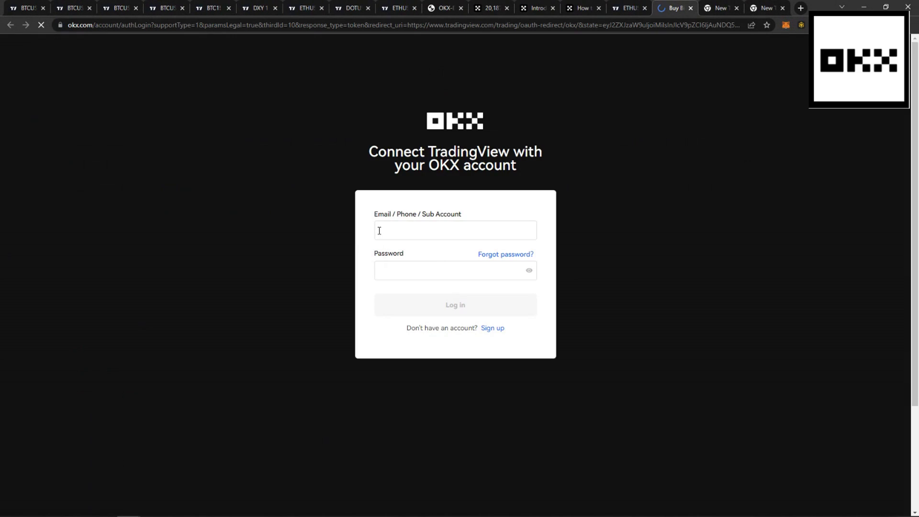
{"action": "left_click", "coordinate": [379, 231]}
{"action": "left_click", "coordinate": [395, 250]}
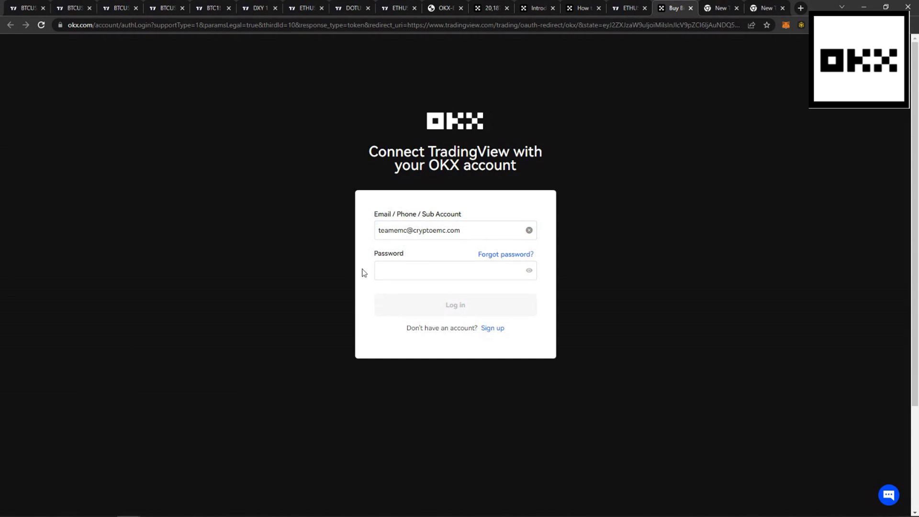
{"action": "left_click_drag", "start_coordinate": [389, 324], "coordinate": [492, 325]}
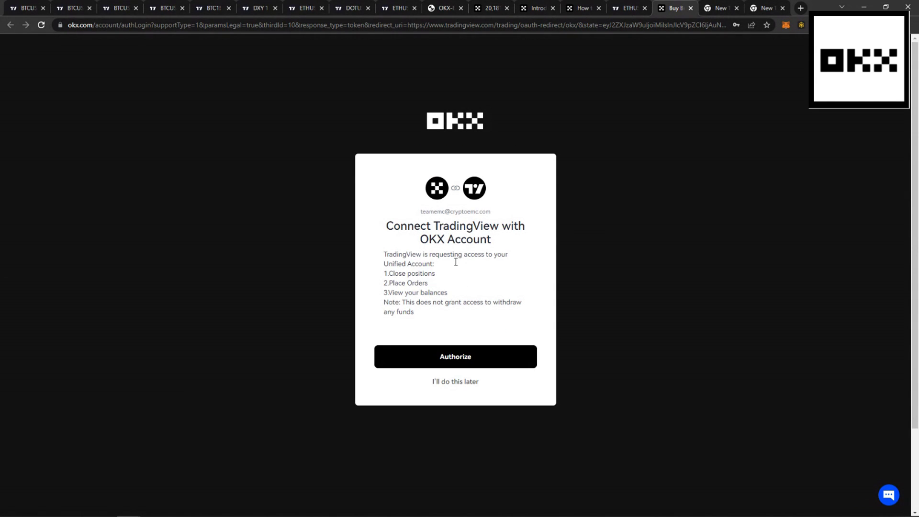
{"action": "left_click", "coordinate": [451, 361]}
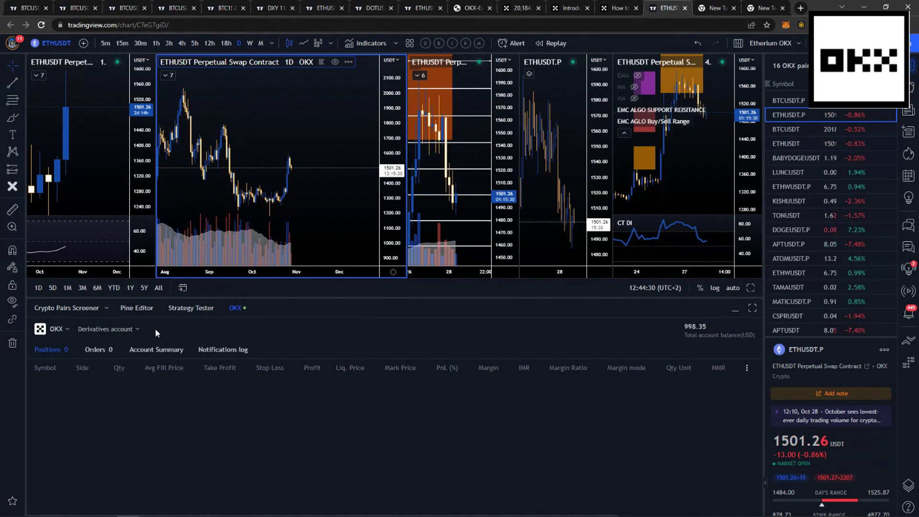
Keep the Derivatives account for OKX and bring up the chart's Trade actions at 1853.57
{"action": "left_click", "coordinate": [107, 329]}
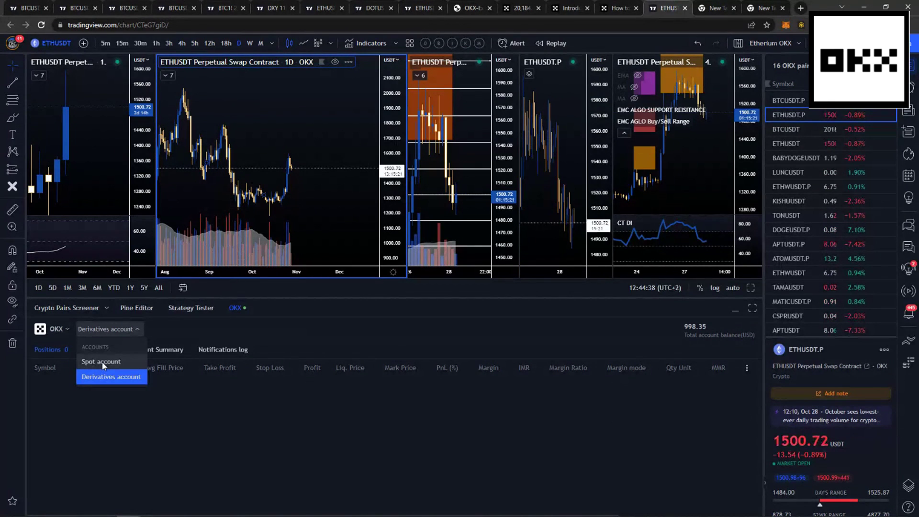
{"action": "left_click", "coordinate": [324, 139]}
{"action": "left_click_drag", "start_coordinate": [314, 131], "coordinate": [296, 138]}
{"action": "right_click", "coordinate": [296, 138]}
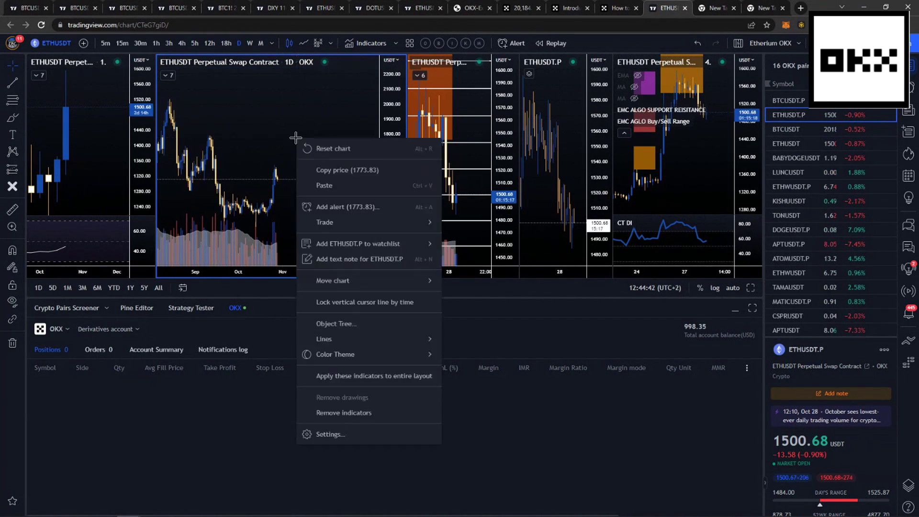
{"action": "mouse_move", "coordinate": [335, 223]}
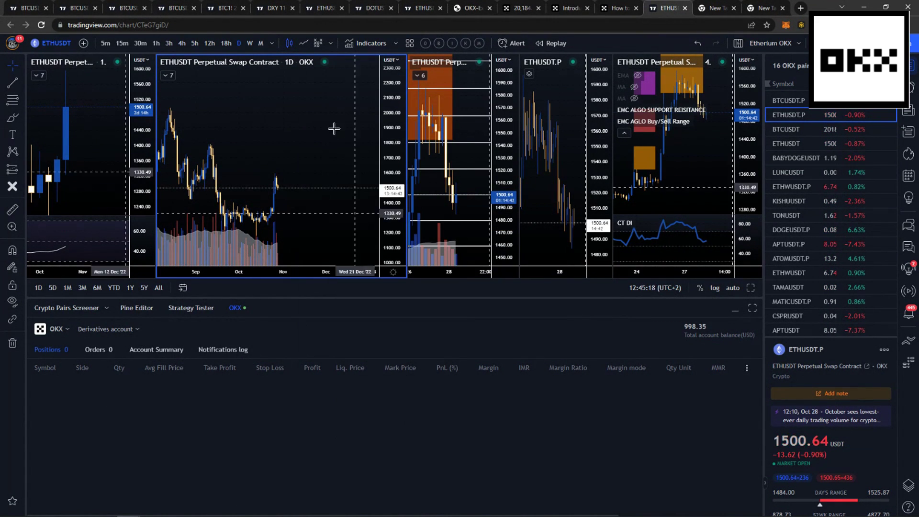
{"action": "right_click", "coordinate": [320, 136]}
{"action": "mouse_move", "coordinate": [359, 219]}
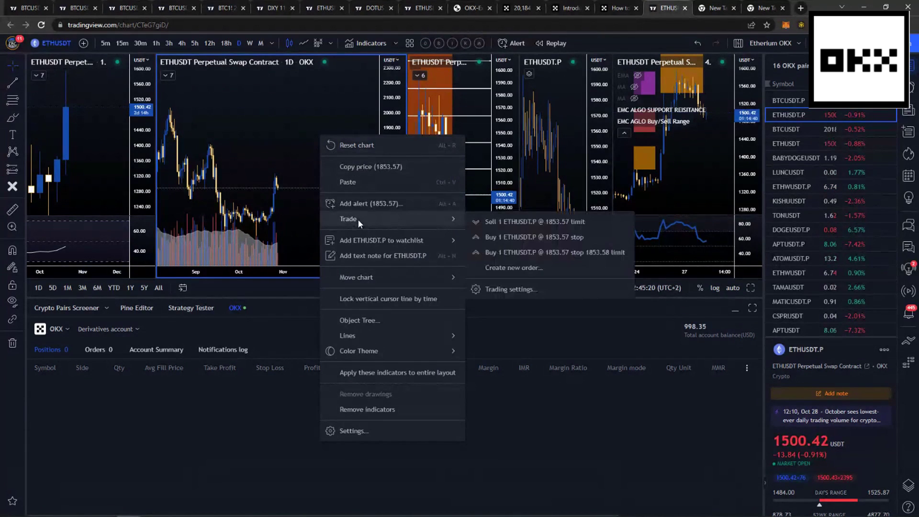
Create a new ETHUSDT perpetual limit order with isolated margin mode
{"action": "left_click", "coordinate": [506, 268]}
{"action": "left_click", "coordinate": [506, 269]}
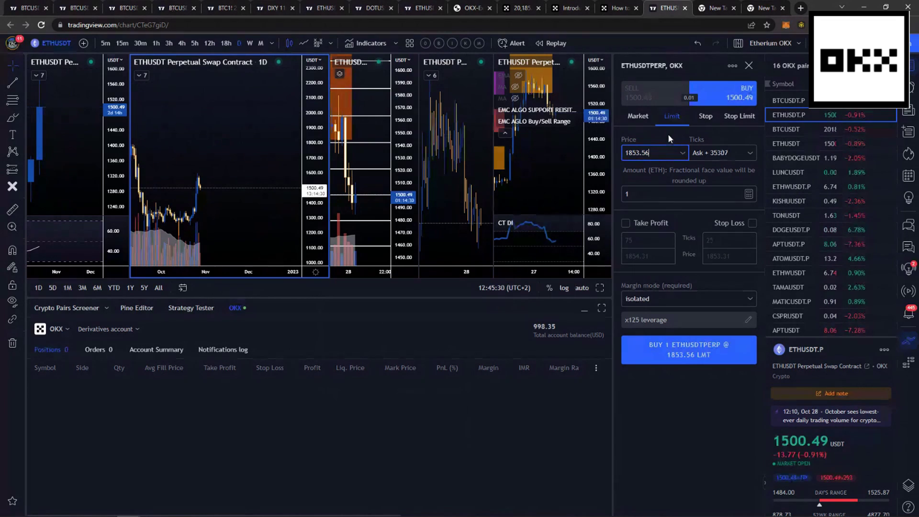
{"action": "left_click", "coordinate": [653, 298]}
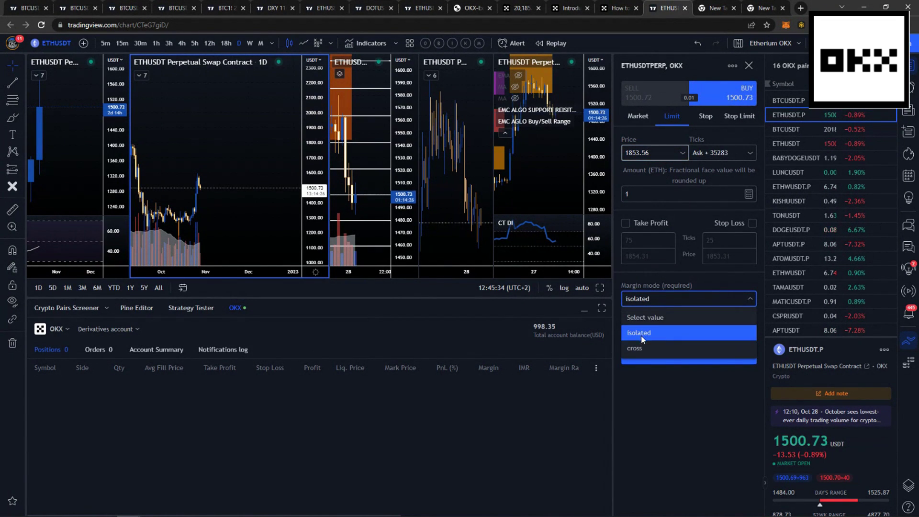
{"action": "left_click", "coordinate": [644, 337]}
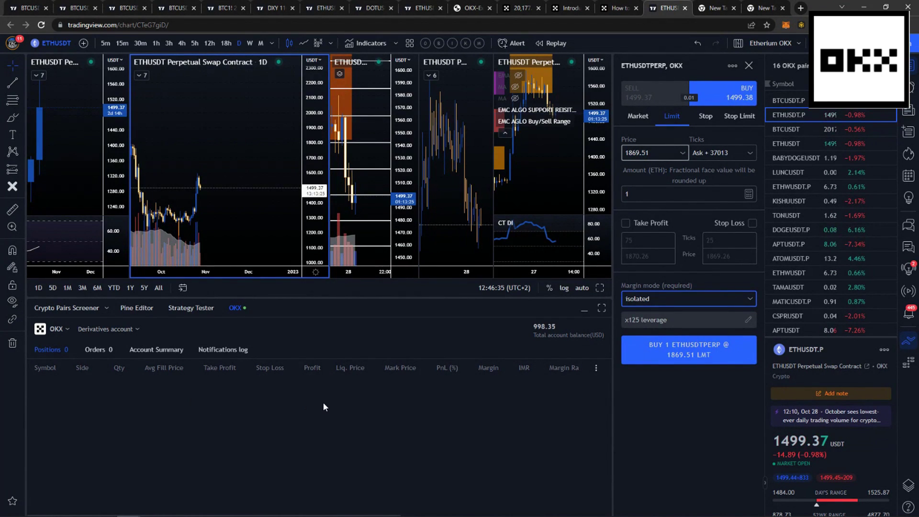
Pan and zoom the 1D chart toward the recent candles
{"action": "left_click", "coordinate": [239, 156]}
{"action": "left_click_drag", "start_coordinate": [238, 157], "coordinate": [259, 140]}
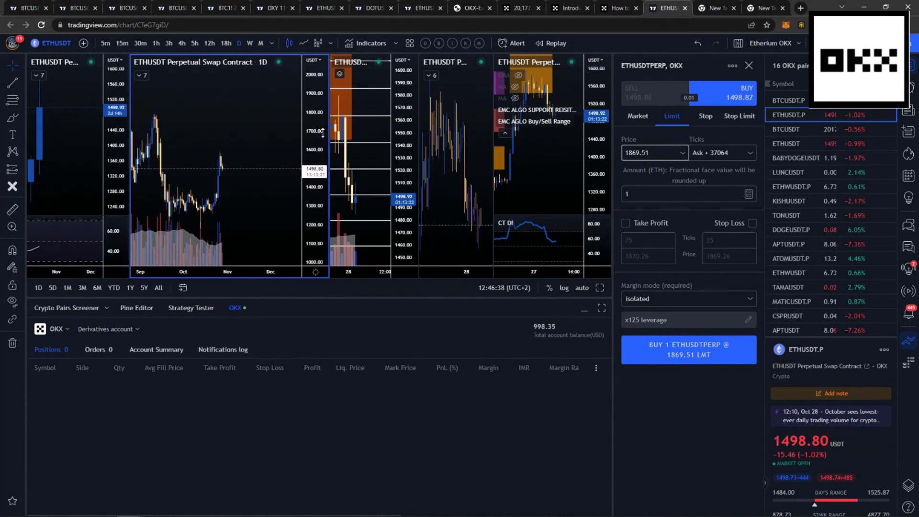
{"action": "scroll", "coordinate": [228, 151], "scroll_direction": "up", "scroll_amount": 3}
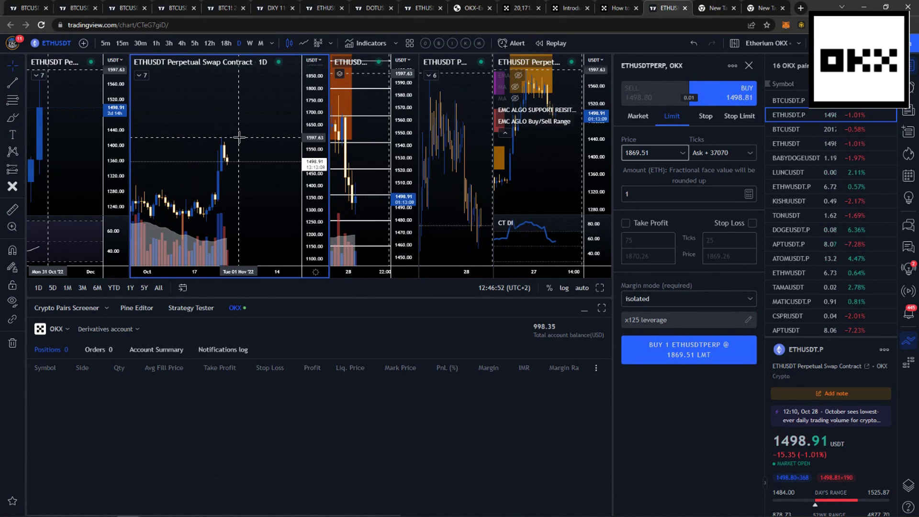
{"action": "left_click_drag", "start_coordinate": [232, 133], "coordinate": [253, 139]}
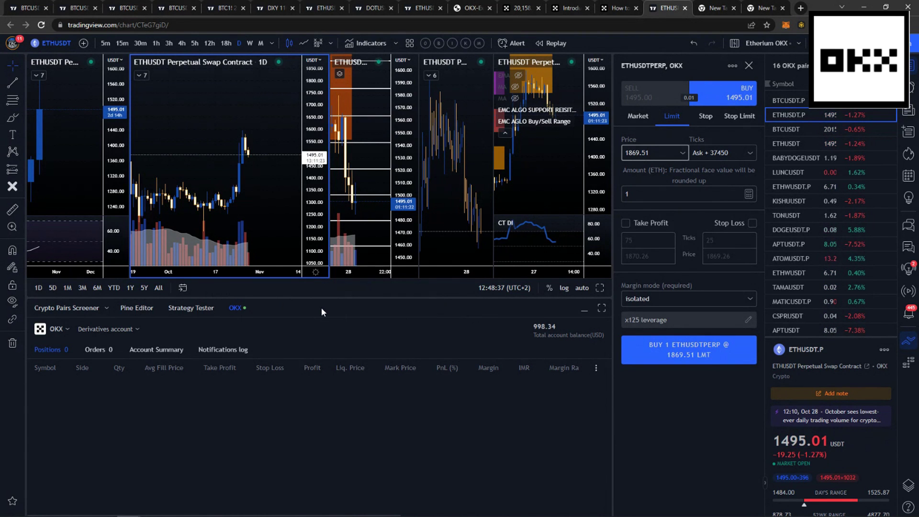
Open the OKX Web3 wallet in guest demo mode and scroll through it
{"action": "left_click", "coordinate": [522, 10]}
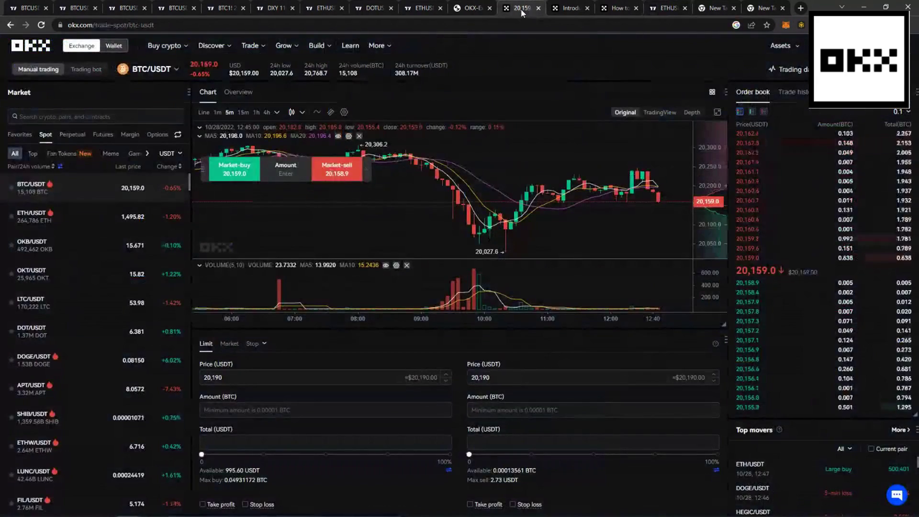
{"action": "left_click", "coordinate": [112, 47]}
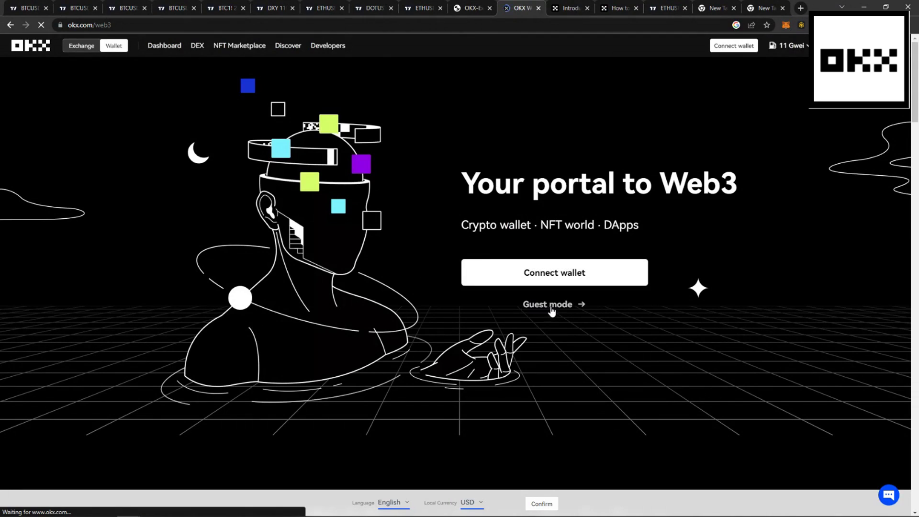
{"action": "left_click", "coordinate": [552, 306]}
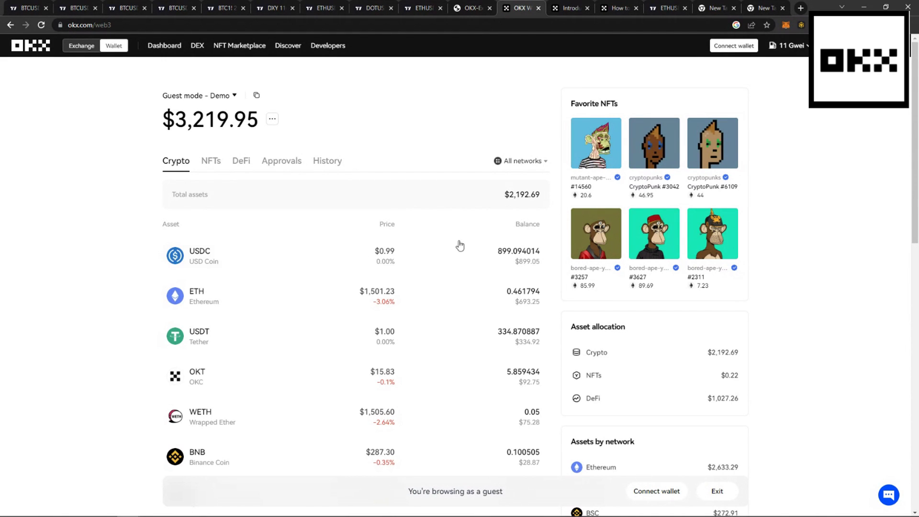
{"action": "scroll", "coordinate": [435, 278], "scroll_direction": "down", "scroll_amount": 4}
{"action": "scroll", "coordinate": [436, 282], "scroll_direction": "down", "scroll_amount": 3}
{"action": "scroll", "coordinate": [436, 282], "scroll_direction": "up", "scroll_amount": 7}
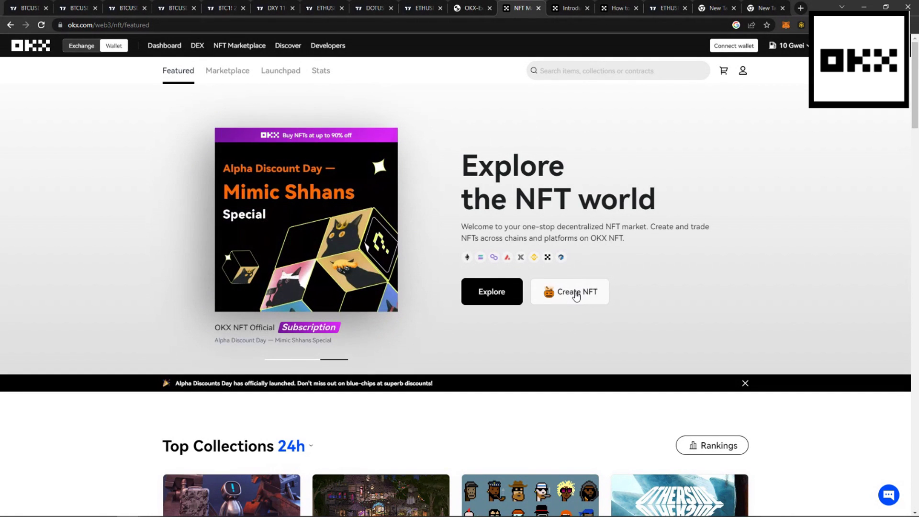
{"action": "scroll", "coordinate": [576, 297], "scroll_direction": "down", "scroll_amount": 2}
{"action": "scroll", "coordinate": [575, 299], "scroll_direction": "up", "scroll_amount": 2}
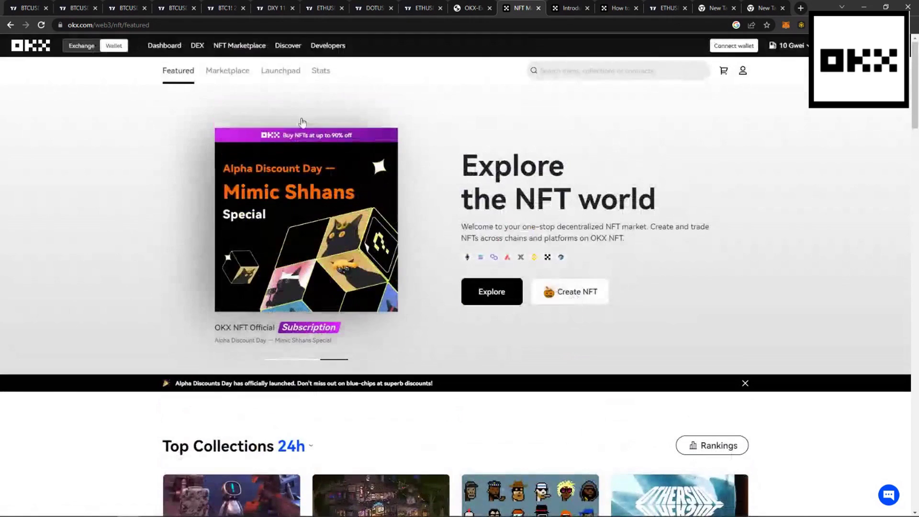